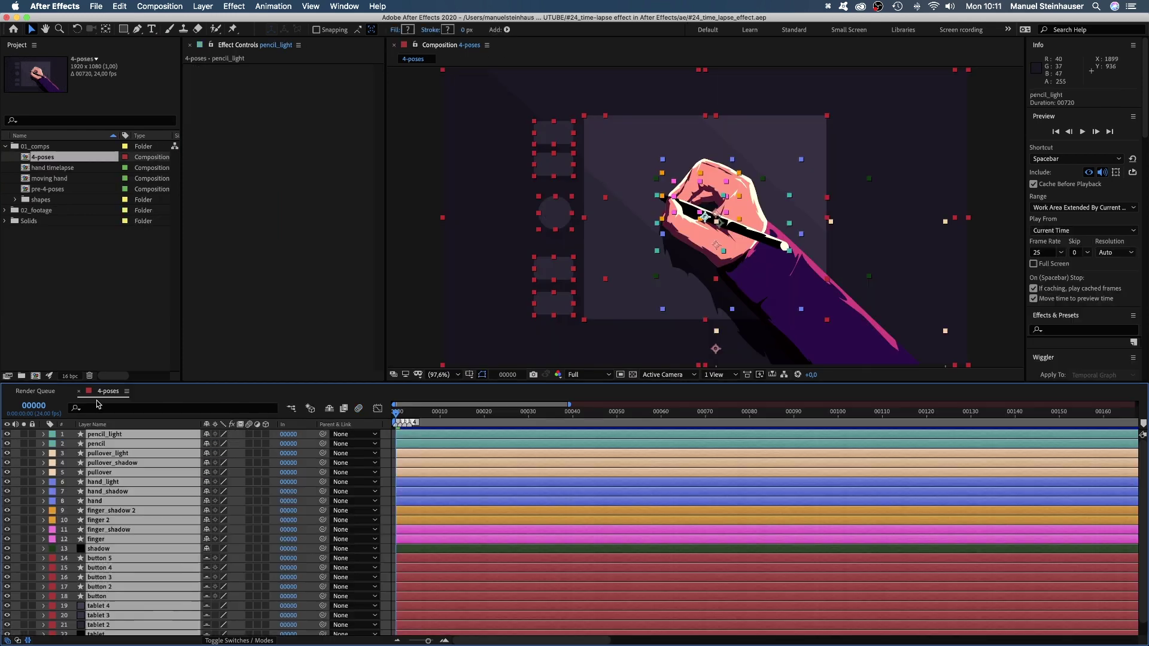
# Step: Pre-compose the 13 hand, pencil, pullover, finger and shadow layers into 'pre-4-poses'
pyautogui.press('u')
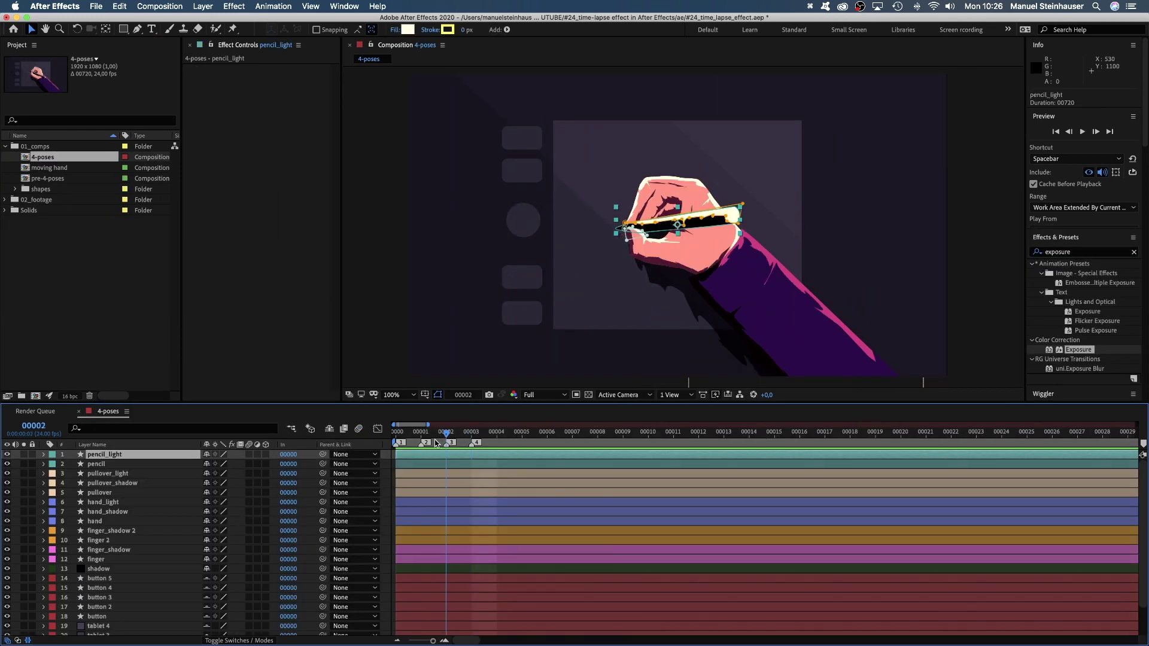
pyautogui.click(395, 436)
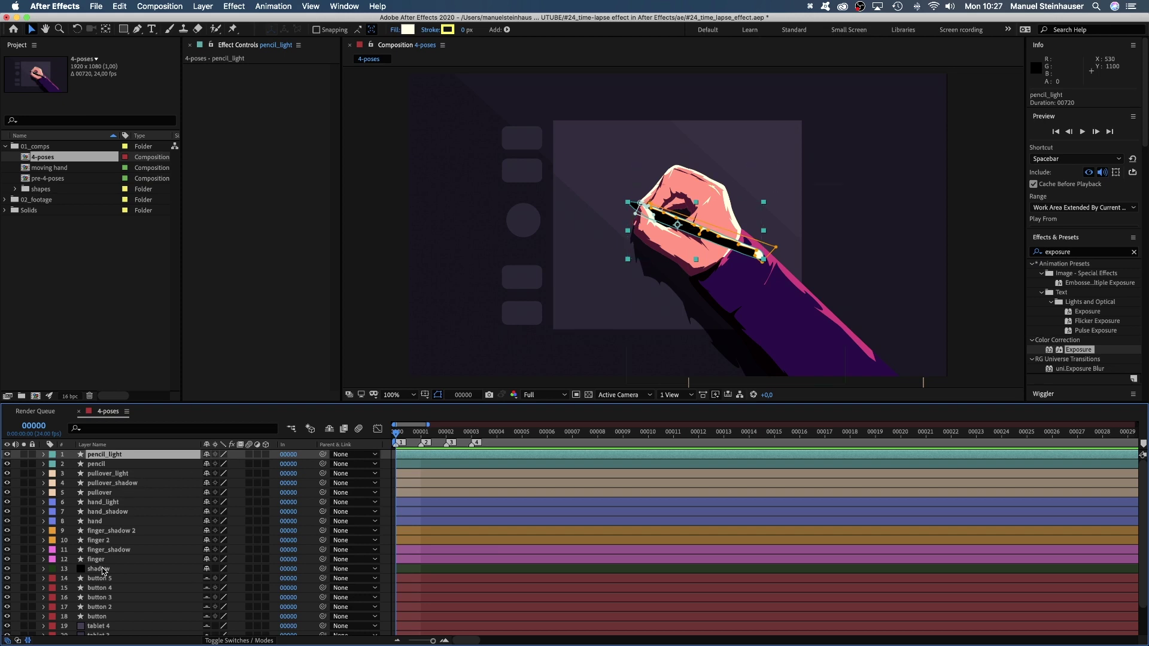
pyautogui.keyDown('shift'); pyautogui.click(97, 572); pyautogui.keyUp('shift')
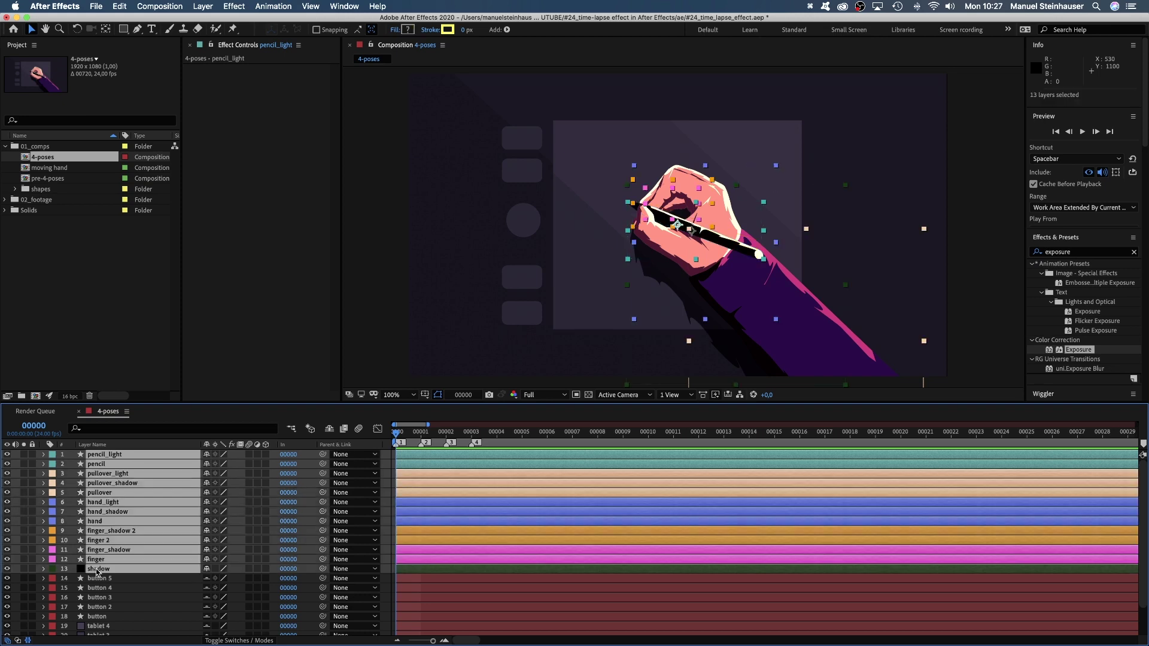
pyautogui.click(198, 6)
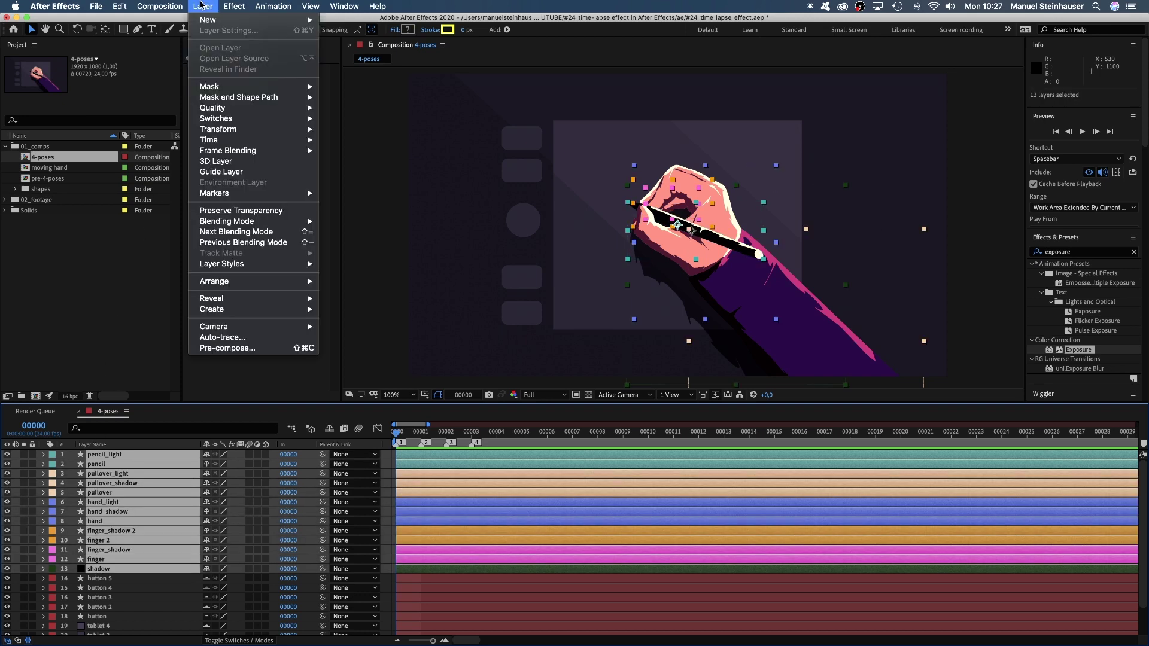
pyautogui.click(257, 353)
pyautogui.write('pre-4-poses')
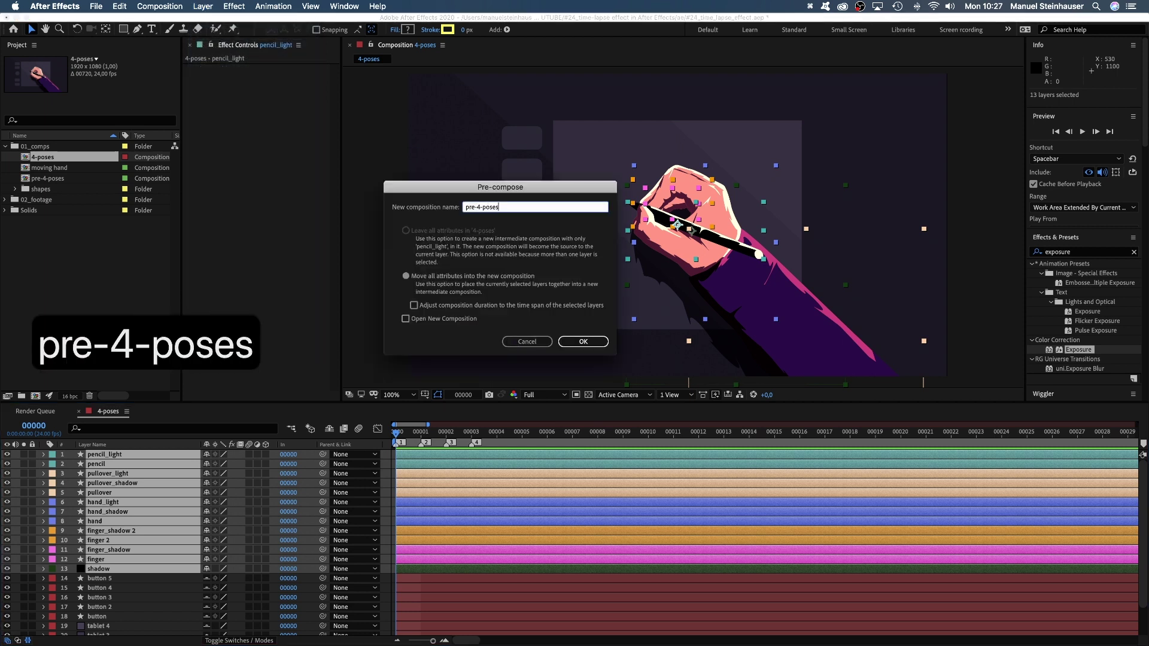
pyautogui.press('Return')
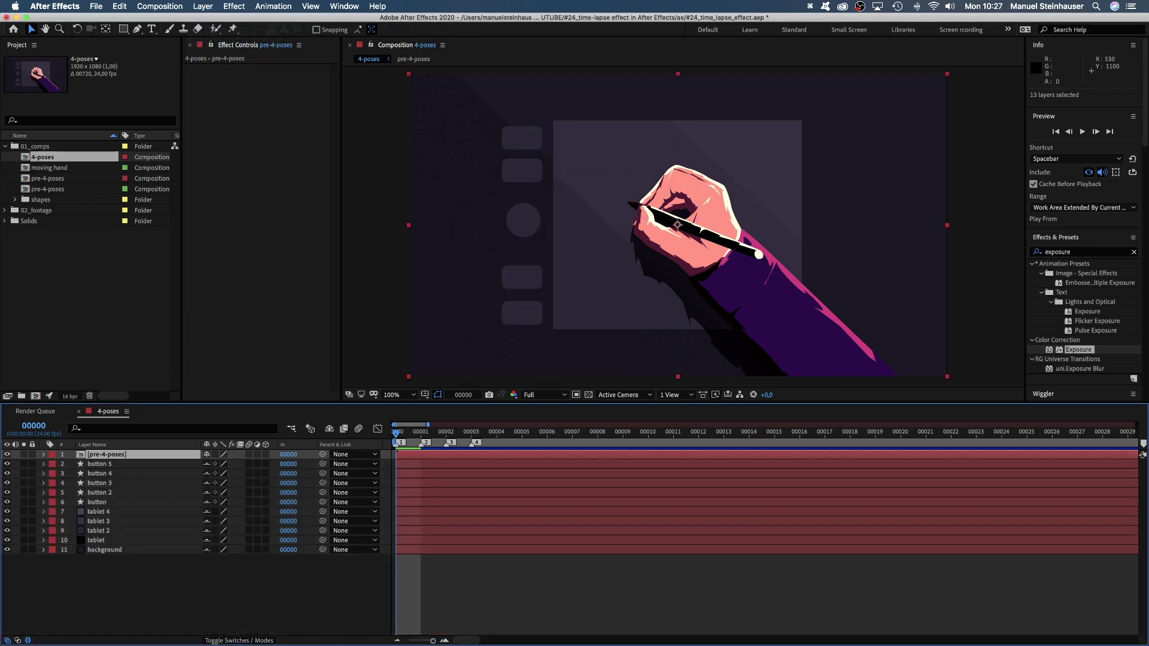
# Step: Give pre-4-poses a lavender-blue label and scrub through the first hand poses
pyautogui.click(52, 454)
pyautogui.click(73, 521)
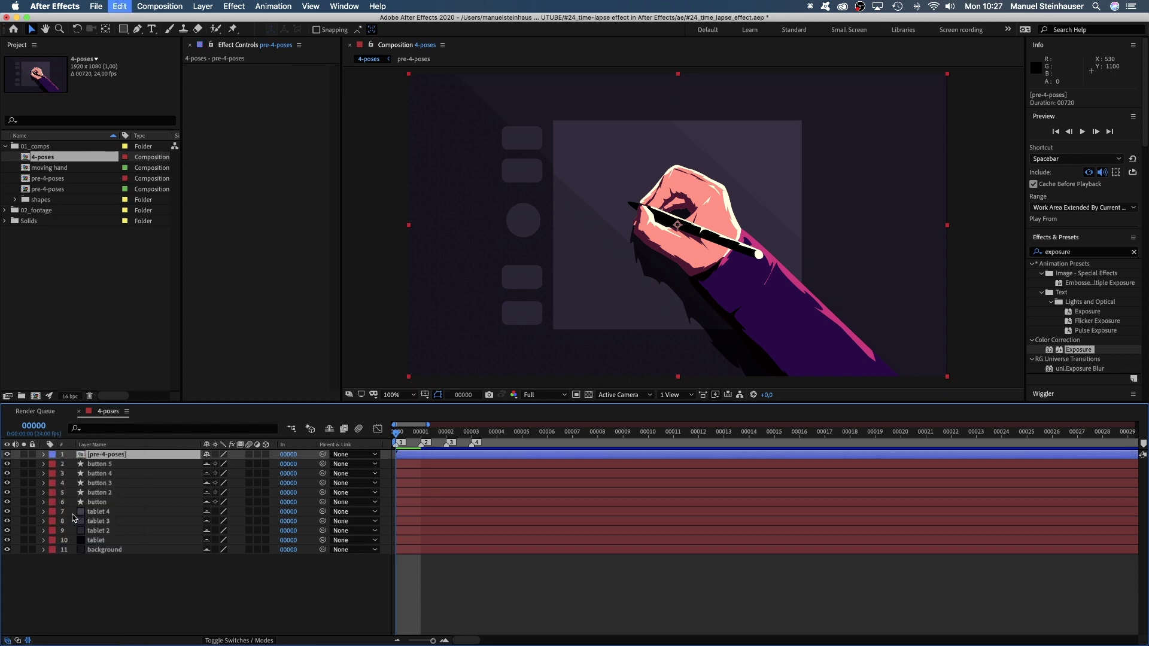
pyautogui.moveTo(403, 435)
pyautogui.mouseDown()
pyautogui.moveTo(446, 435)
pyautogui.moveTo(420, 437)
pyautogui.moveTo(443, 446)
pyautogui.moveTo(390, 441)
pyautogui.mouseUp()
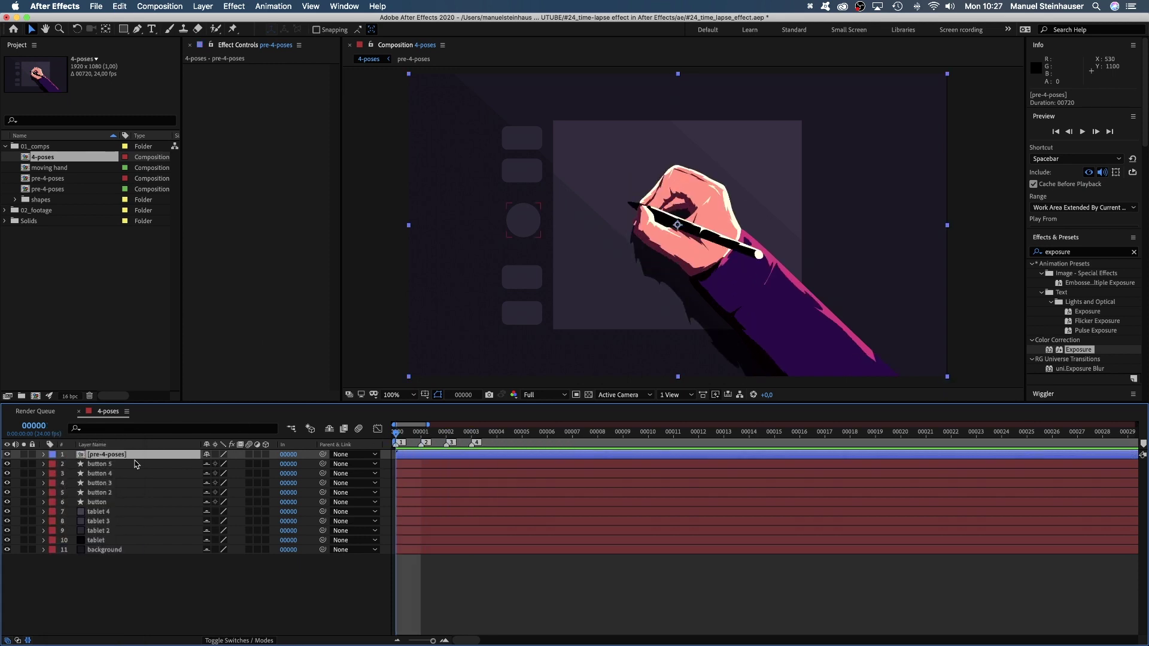
# Step: Enable time remapping on pre-4-poses and zoom the timeline to single frames
pyautogui.click(196, 8)
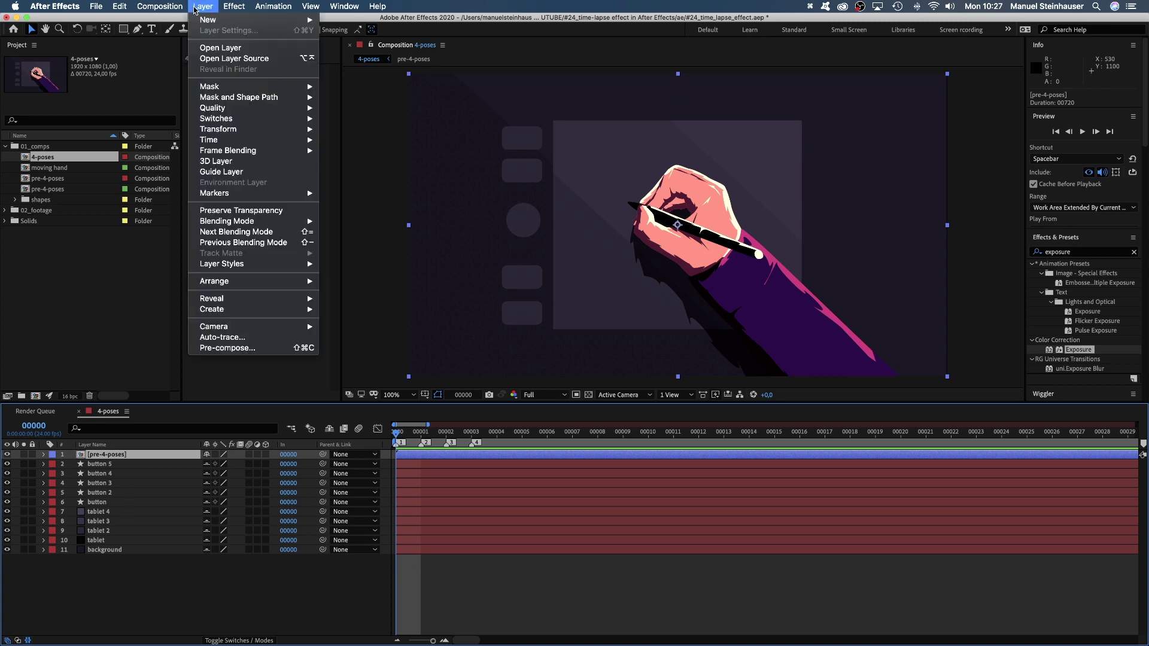
pyautogui.moveTo(232, 141)
pyautogui.click(387, 141)
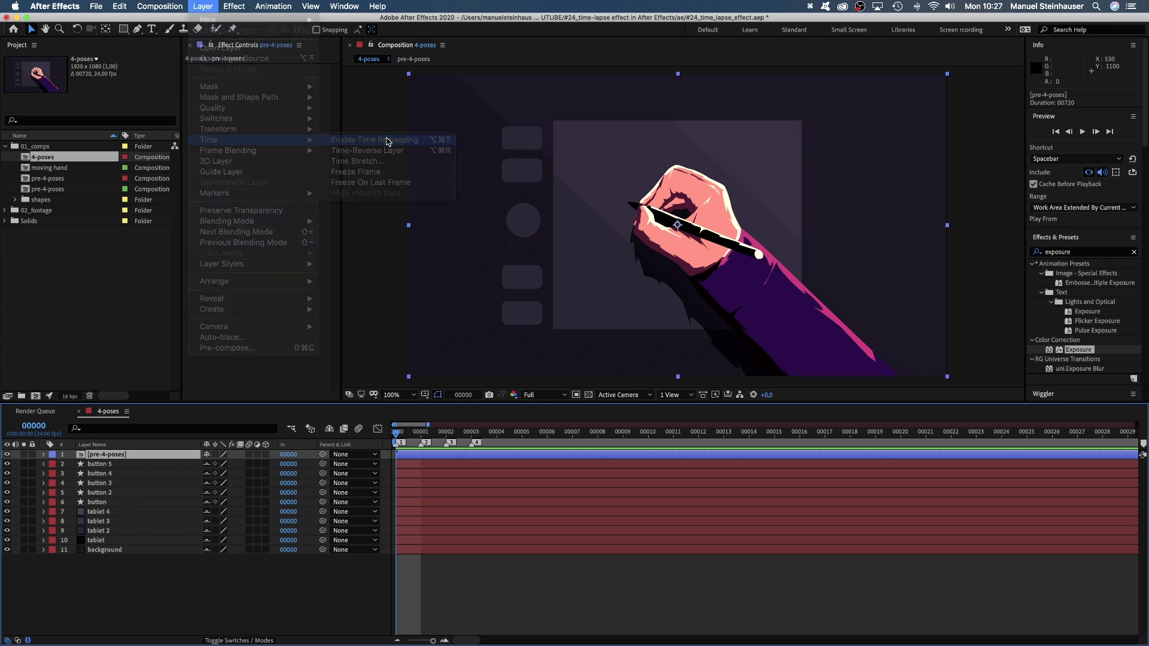
pyautogui.moveTo(435, 640); pyautogui.dragTo(408, 640)
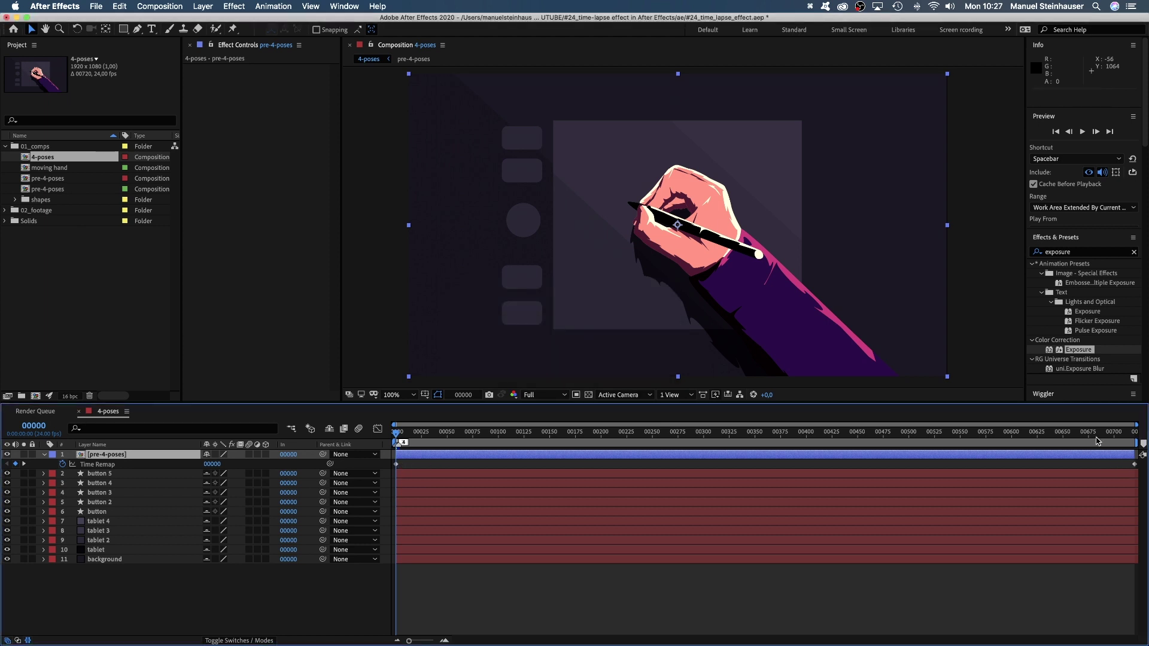
pyautogui.moveTo(409, 640); pyautogui.dragTo(432, 640)
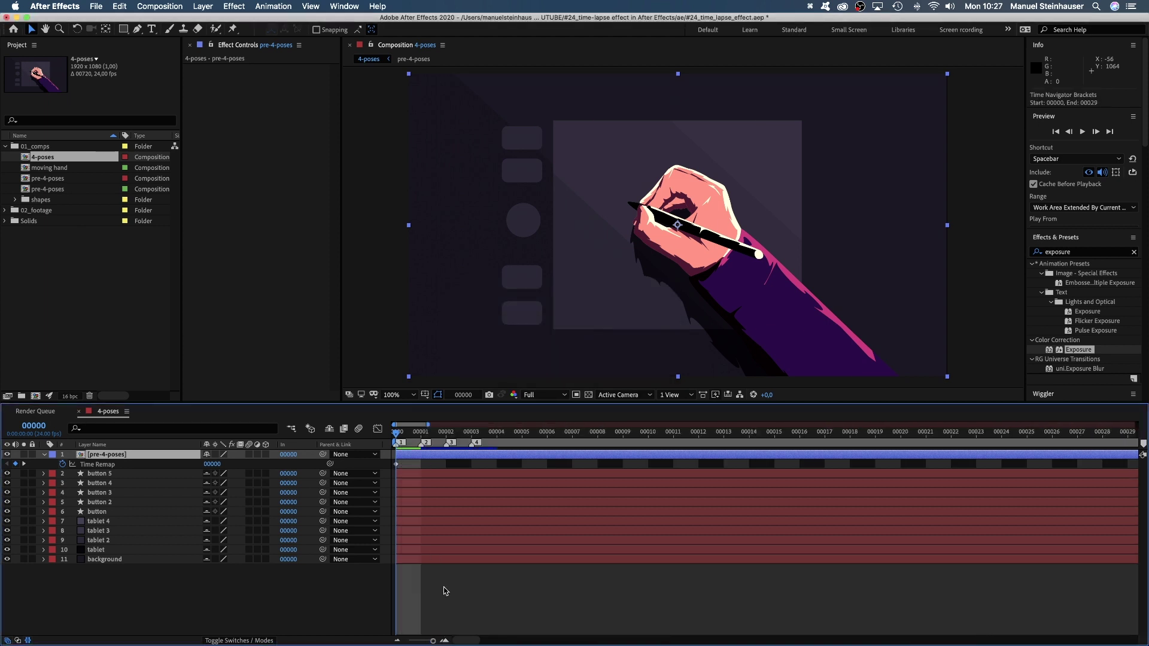
# Step: Add Time Remap keyframes for the poses at frames 1, 2 and 3
pyautogui.click(409, 433)
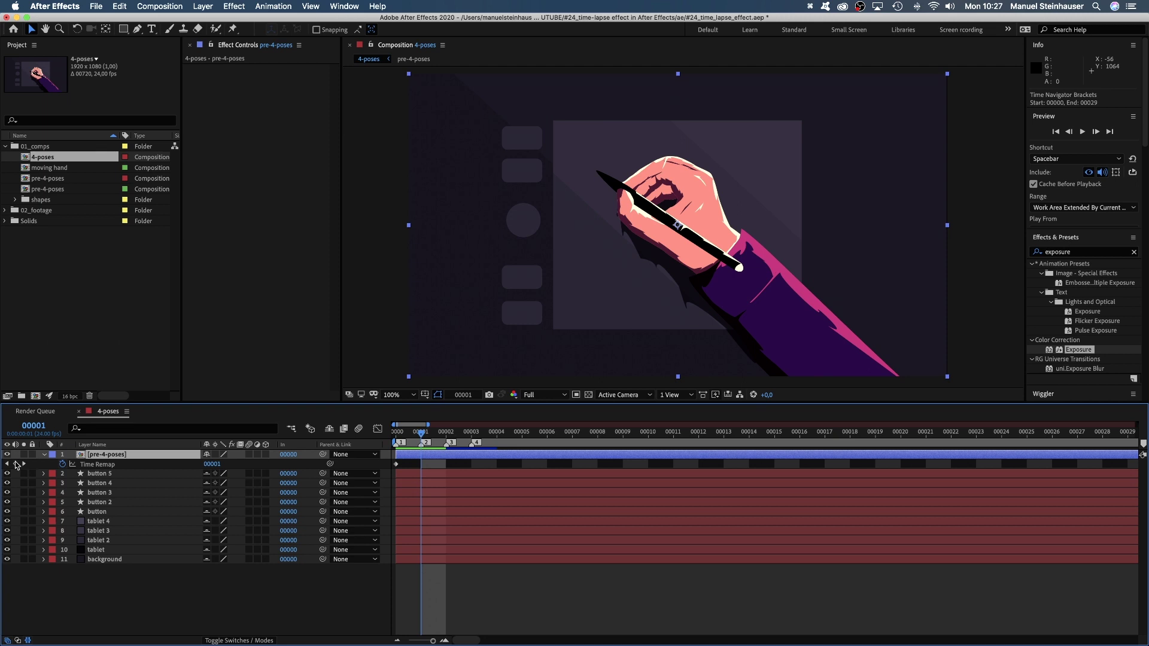
pyautogui.click(16, 465)
pyautogui.click(445, 436)
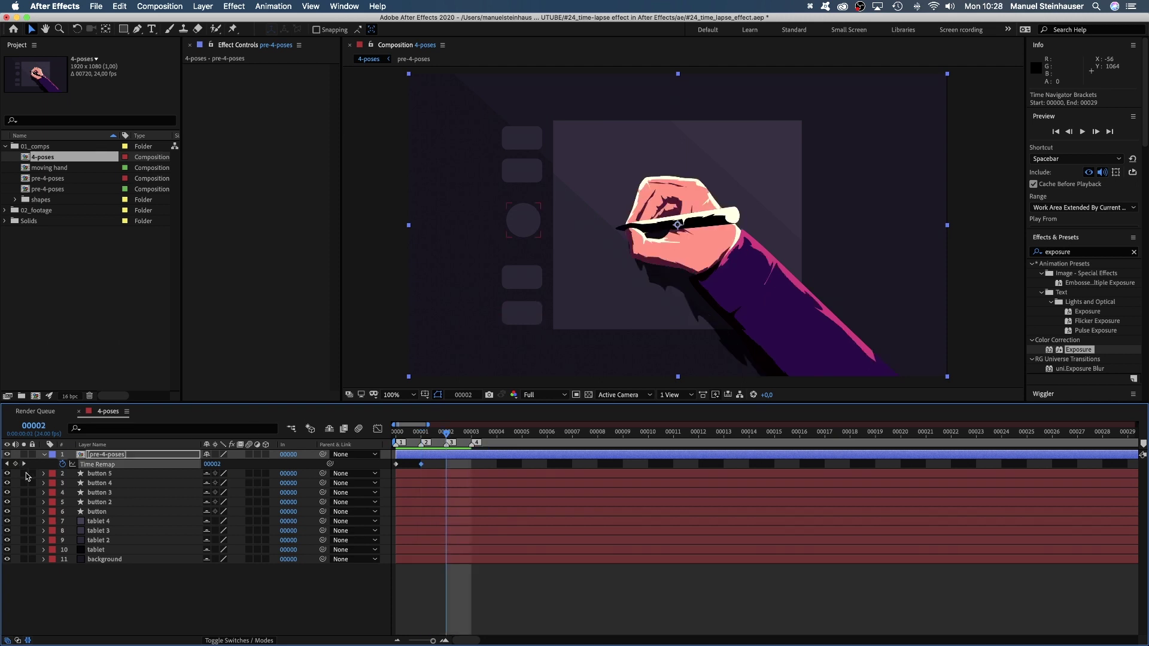
pyautogui.click(471, 433)
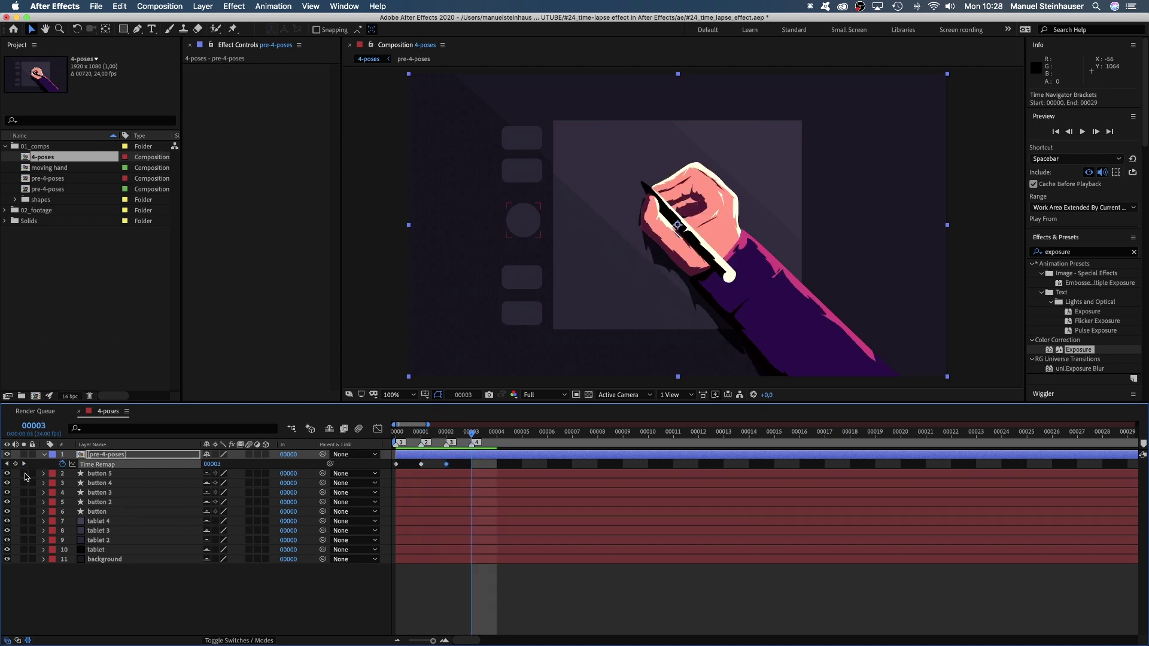
pyautogui.moveTo(430, 641); pyautogui.dragTo(409, 641)
# Step: Delete the final Time Remap keyframe at the end of the layer
pyautogui.click(1134, 463)
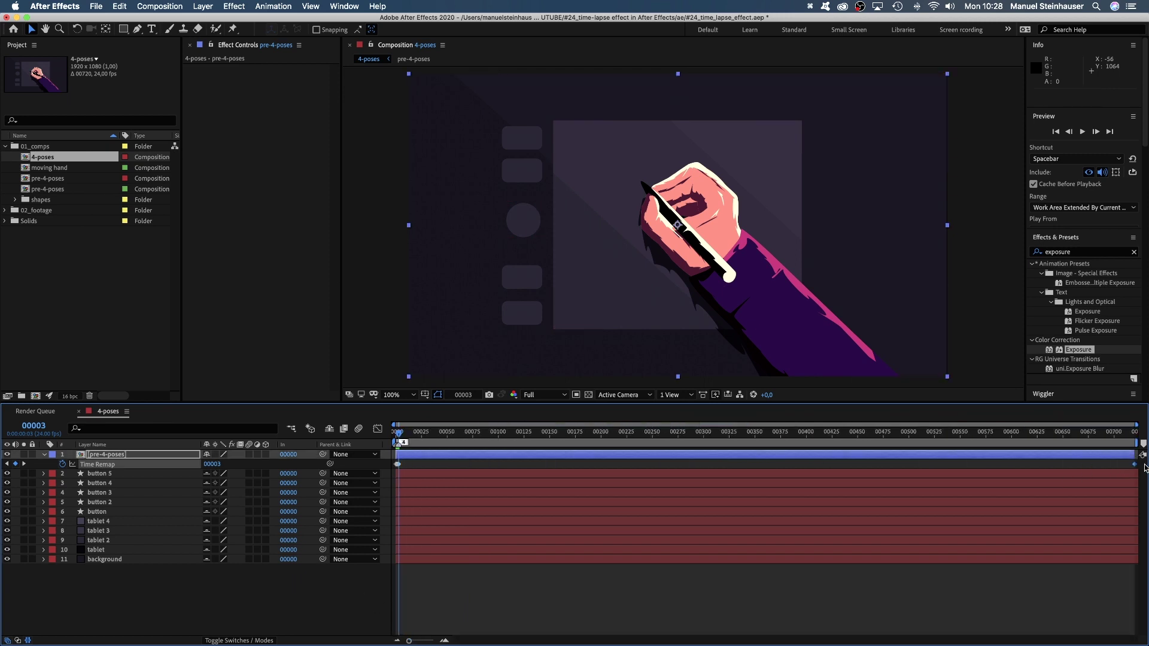
pyautogui.press('BackSpace')
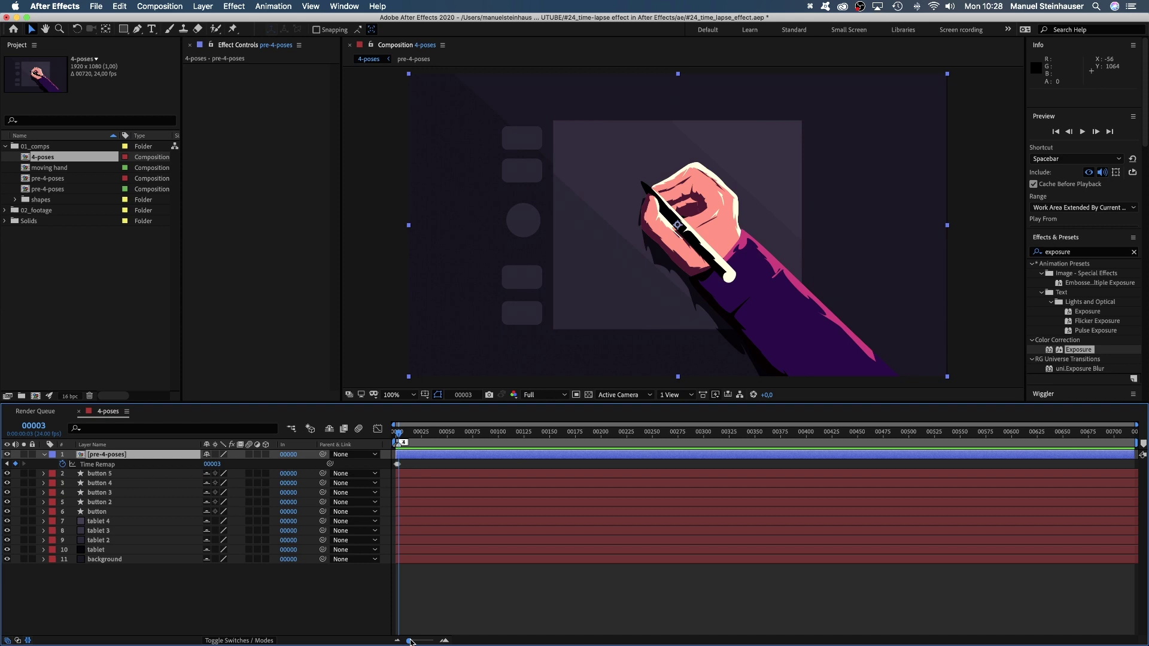
pyautogui.moveTo(410, 641); pyautogui.dragTo(433, 641)
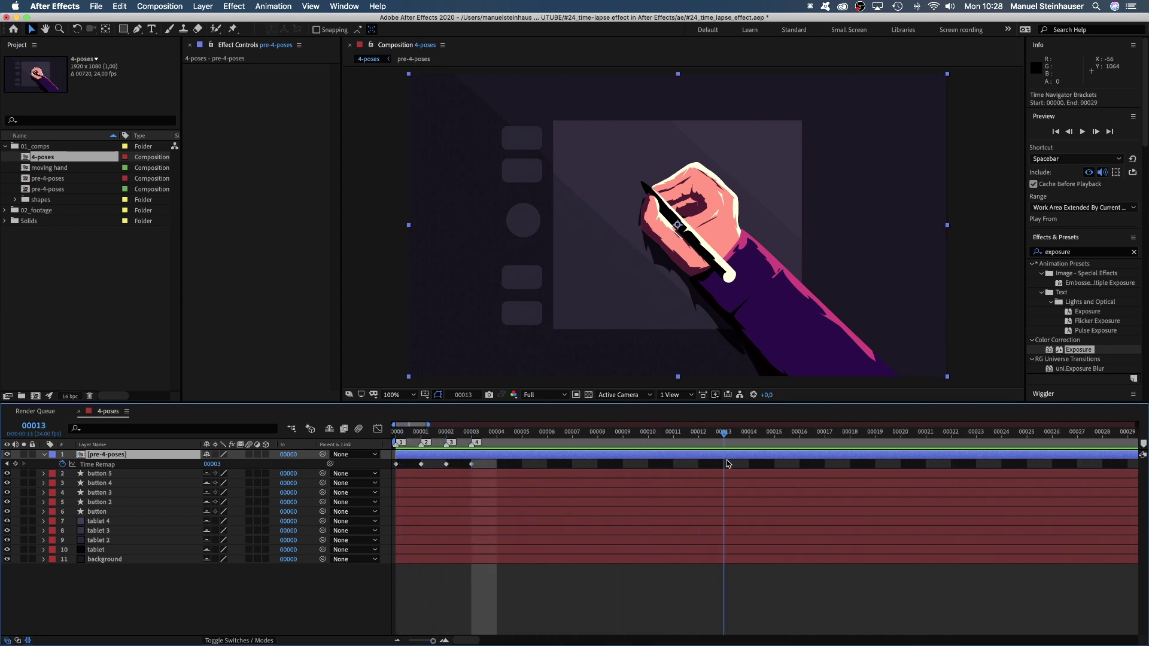
# Step: Copy pose keyframes and paste them at frames 13 and 22
pyautogui.click(396, 463)
pyautogui.press('super+c')
pyautogui.press('super+v')
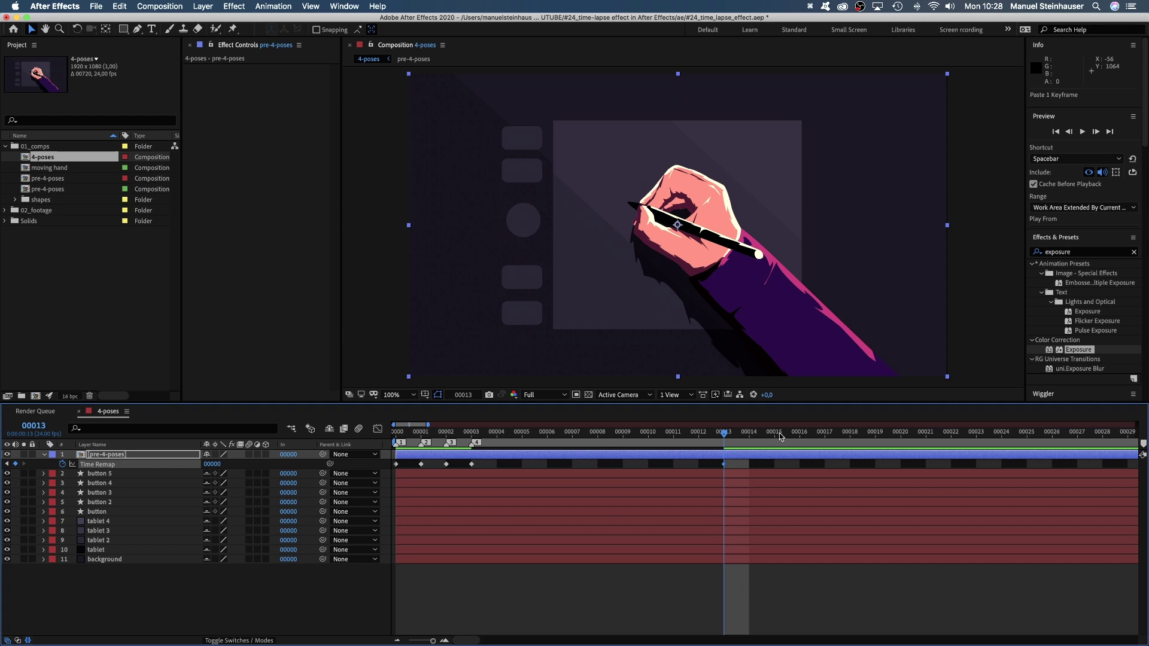
pyautogui.moveTo(904, 437); pyautogui.dragTo(951, 431)
pyautogui.click(446, 463)
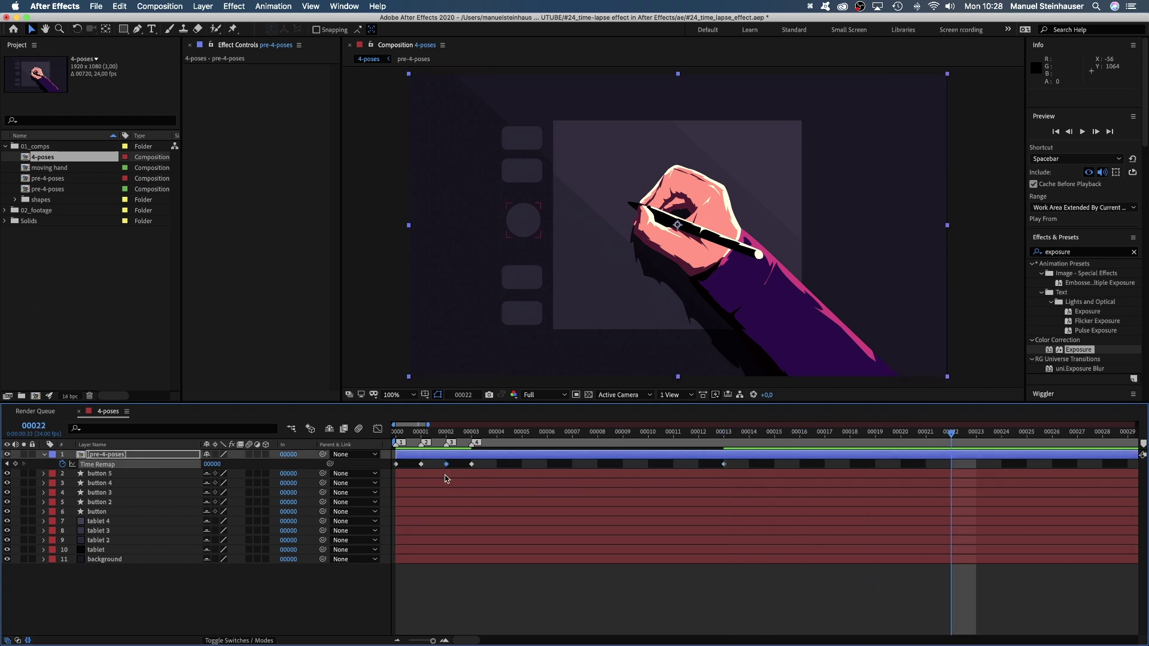
pyautogui.press('super+c')
pyautogui.press('super+v')
# Step: Copy another pose keyframe and paste it at frame 30
pyautogui.click(1076, 431)
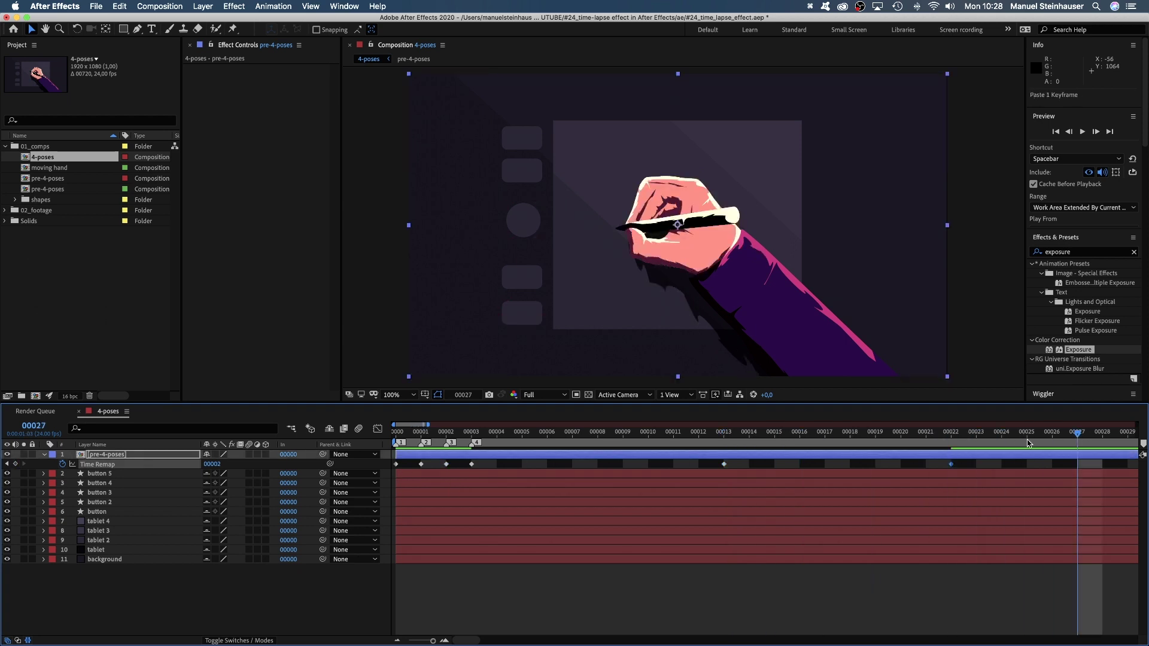
pyautogui.moveTo(432, 640); pyautogui.dragTo(425, 640)
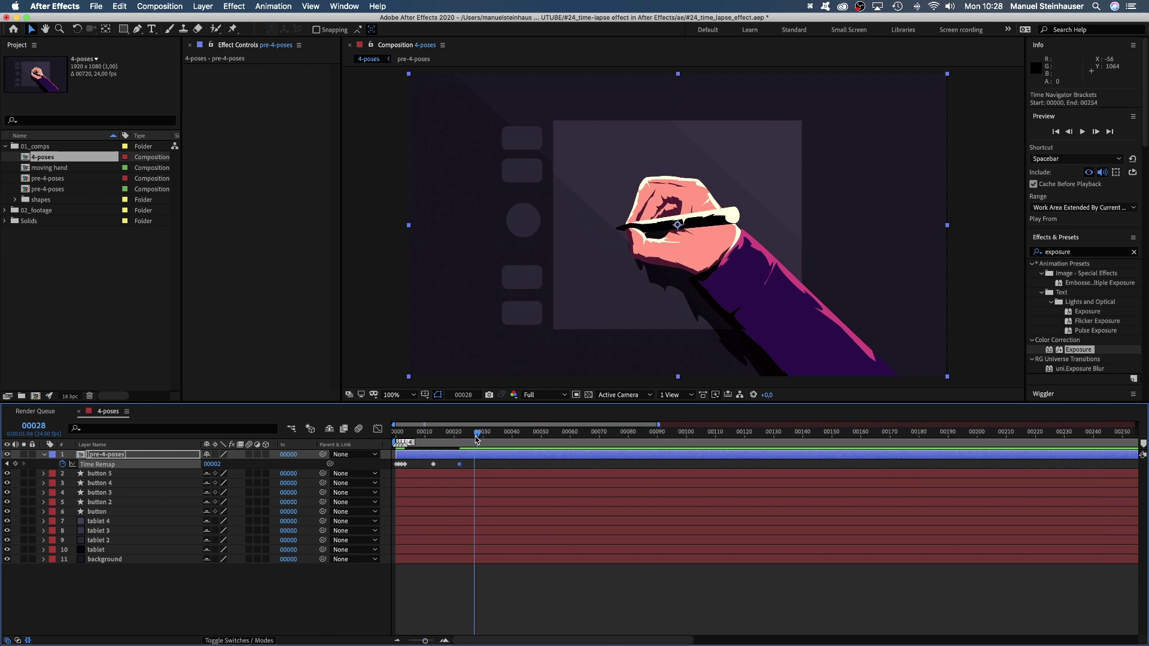
pyautogui.click(459, 464)
pyautogui.press('super+c')
pyautogui.click(482, 432)
pyautogui.press('super+v')
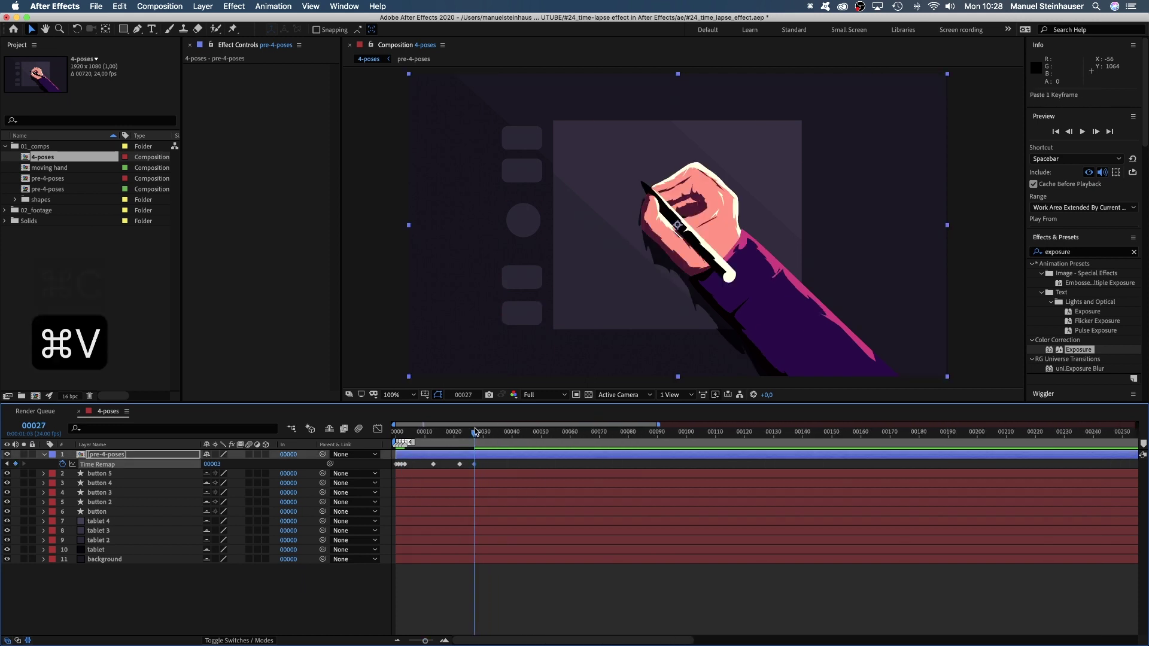
pyautogui.press('super+c')
pyautogui.press('super+v')
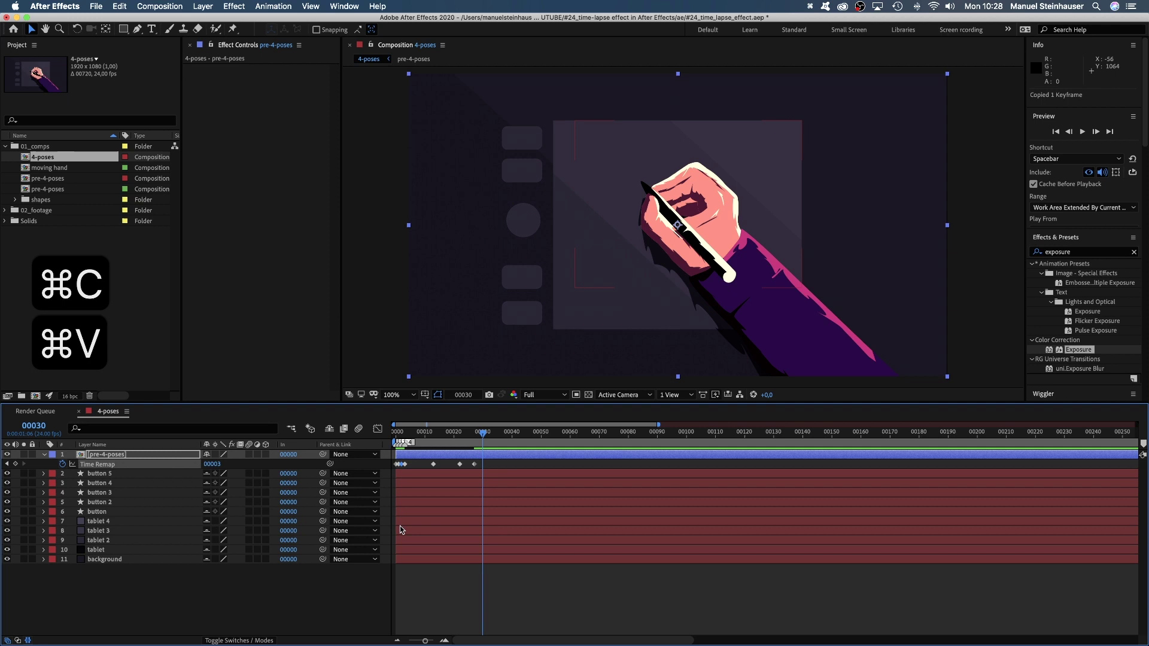
# Step: Reveal the layer's Rotation and Position keyframes and scrub the hand motion to frame 89
pyautogui.hotkey('shift', 'r')
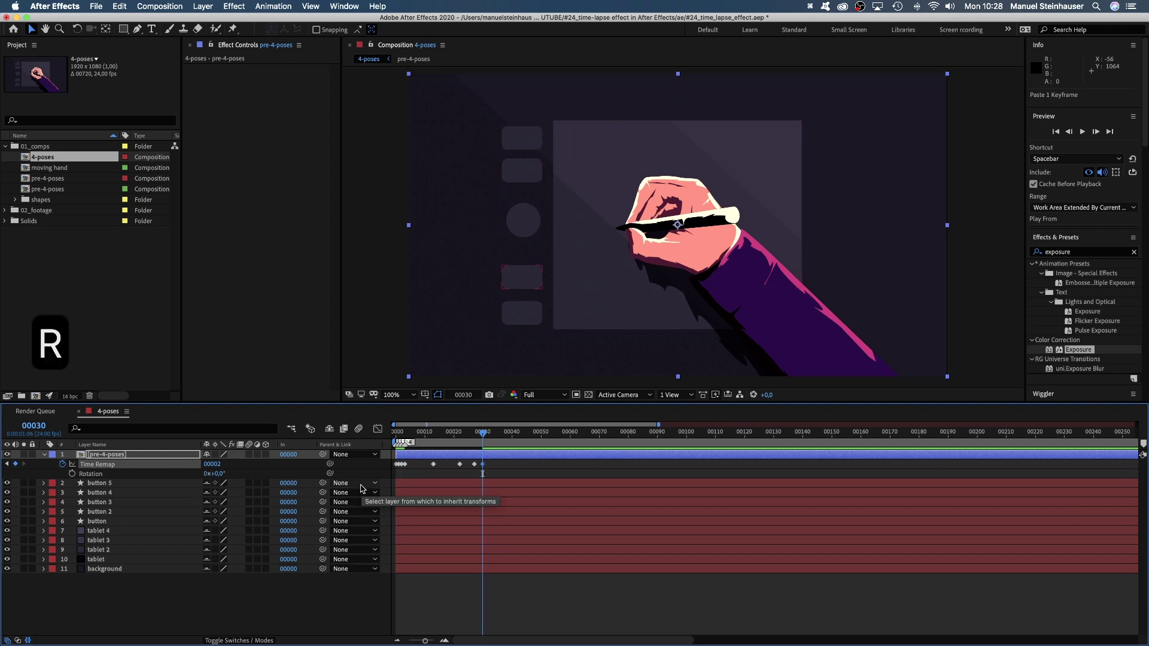
pyautogui.hotkey('shift', 'p')
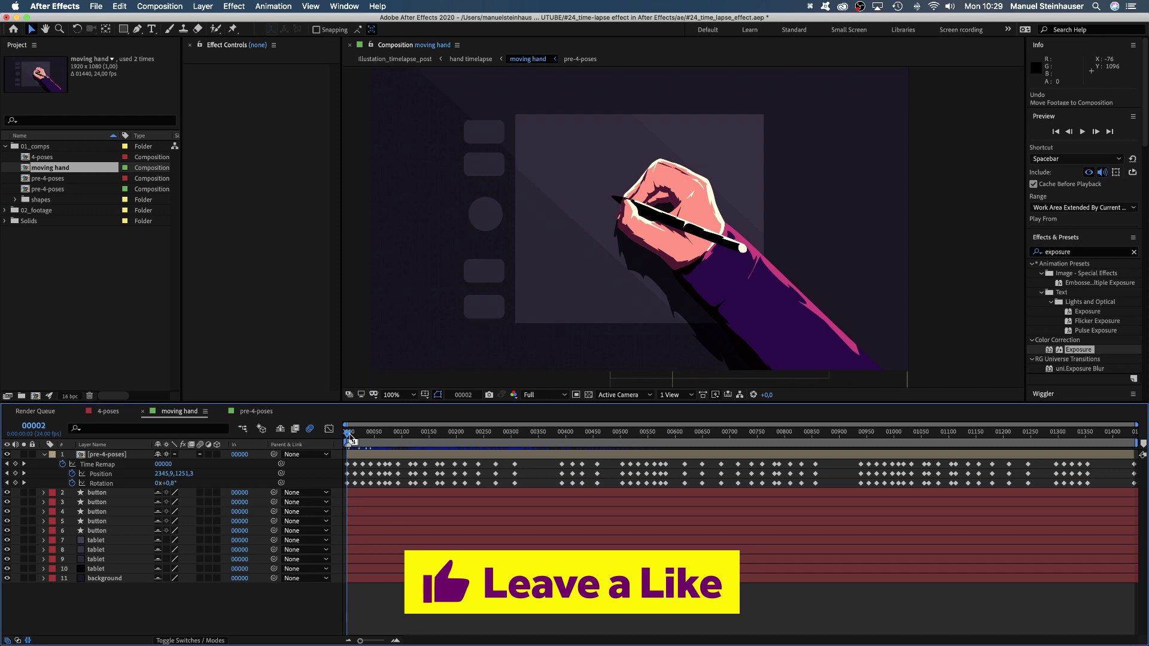
pyautogui.moveTo(350, 439); pyautogui.dragTo(552, 464)
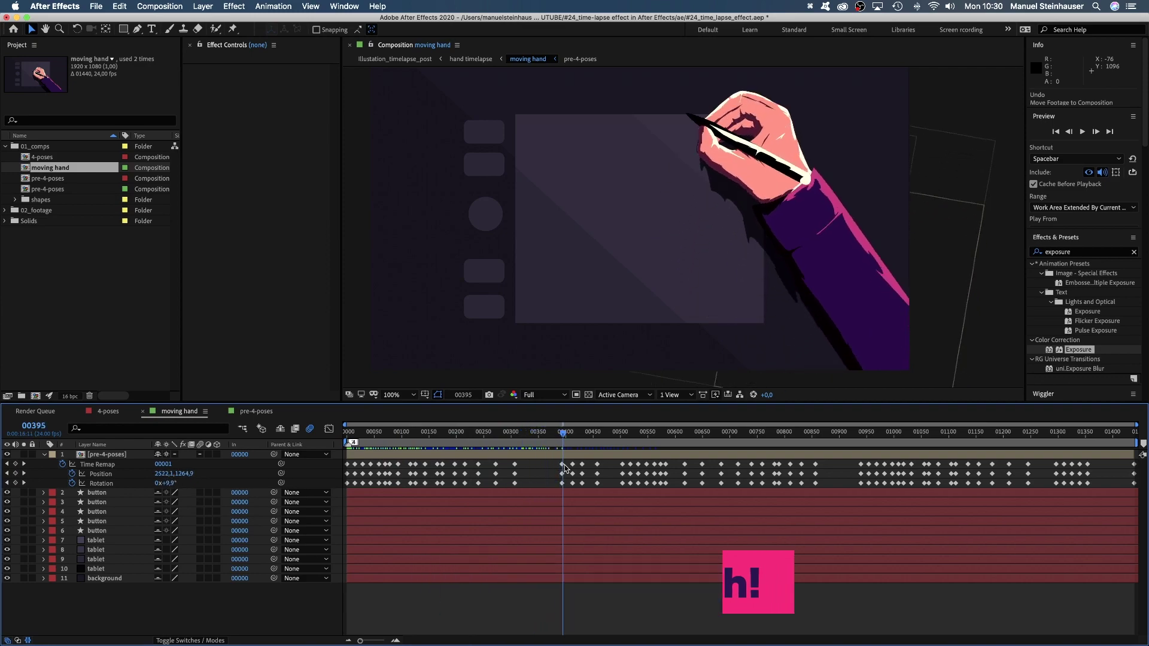
# Step: Create an adjustment layer, apply Noise at 4% Amount, and rename it fx
pyautogui.press('alt+super+y')
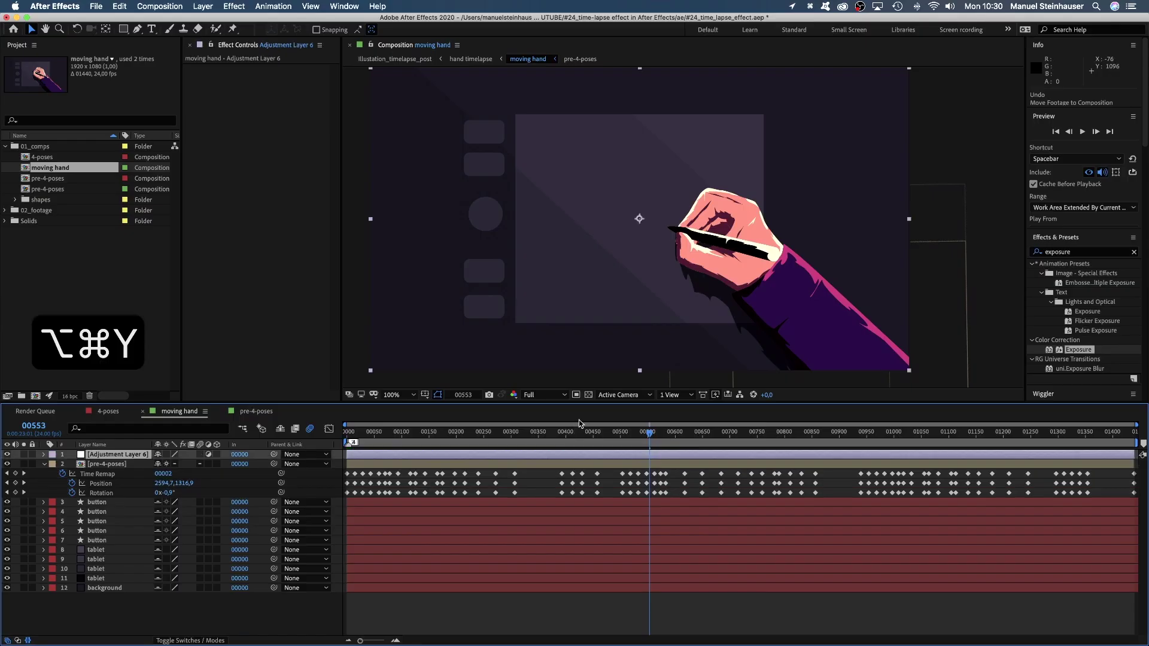
pyautogui.click(1057, 255)
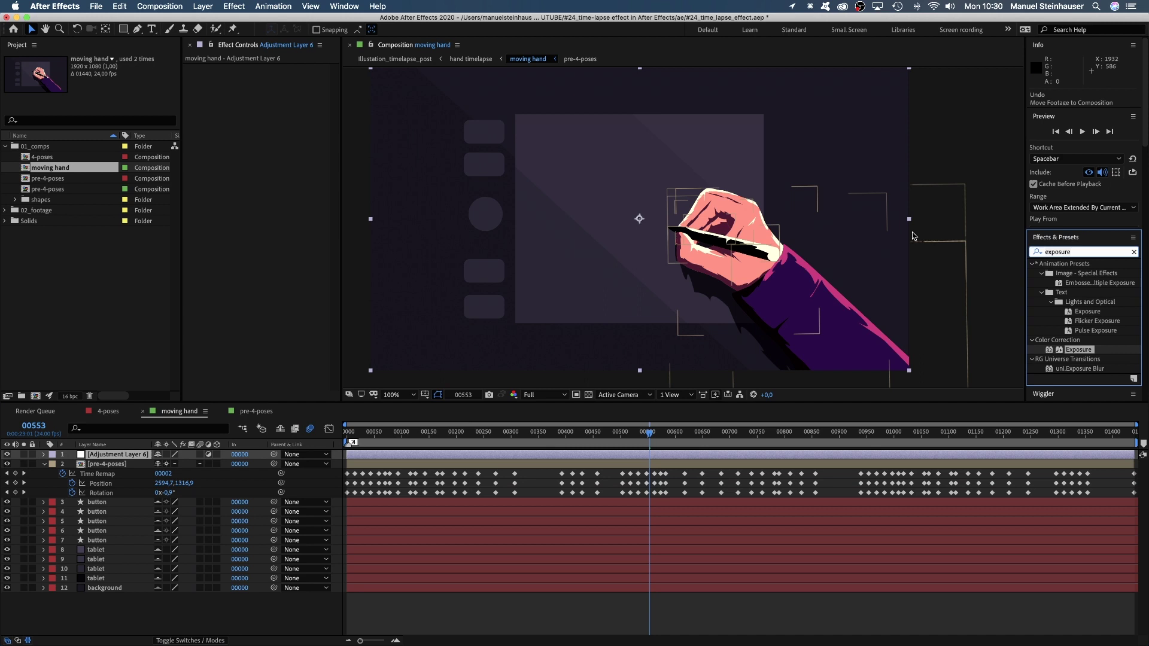
pyautogui.write('noise')
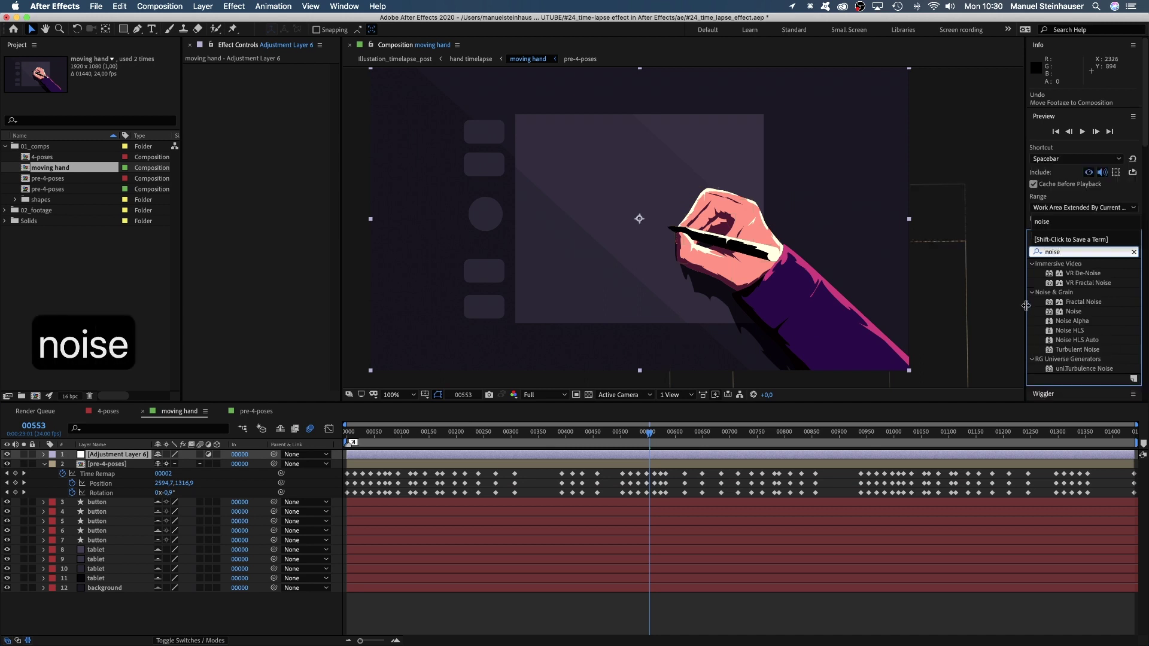
pyautogui.click(1046, 312)
pyautogui.moveTo(1046, 312); pyautogui.dragTo(419, 257)
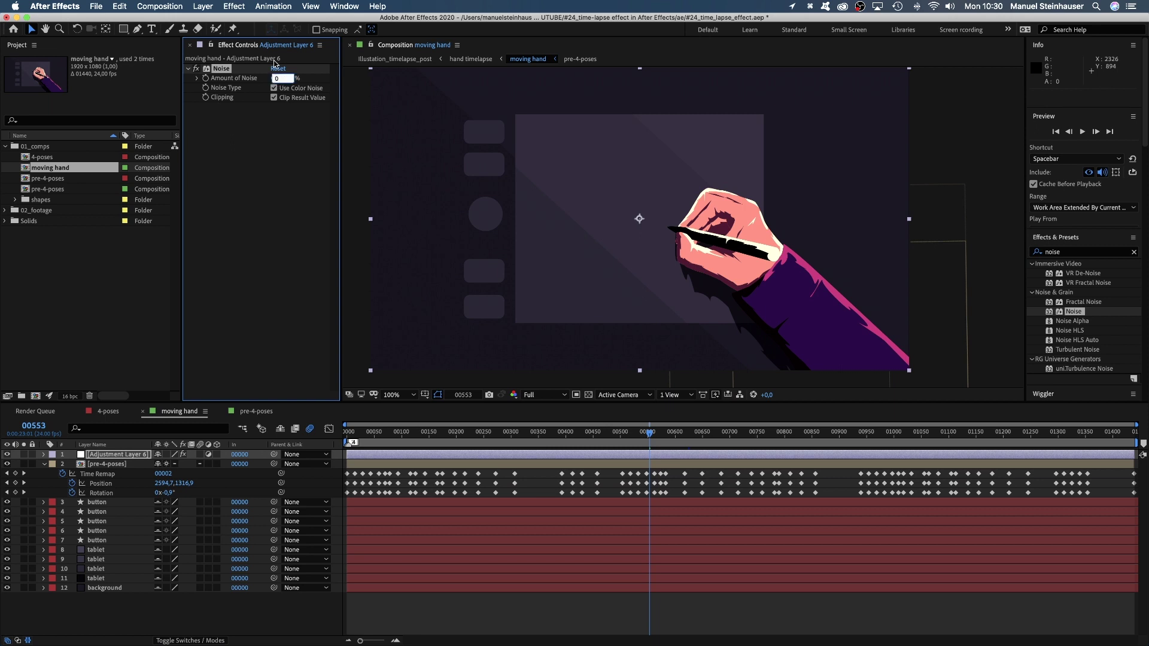
pyautogui.write('4')
pyautogui.press('Return')
pyautogui.press('Return')
pyautogui.write('fx')
pyautogui.press('Return')
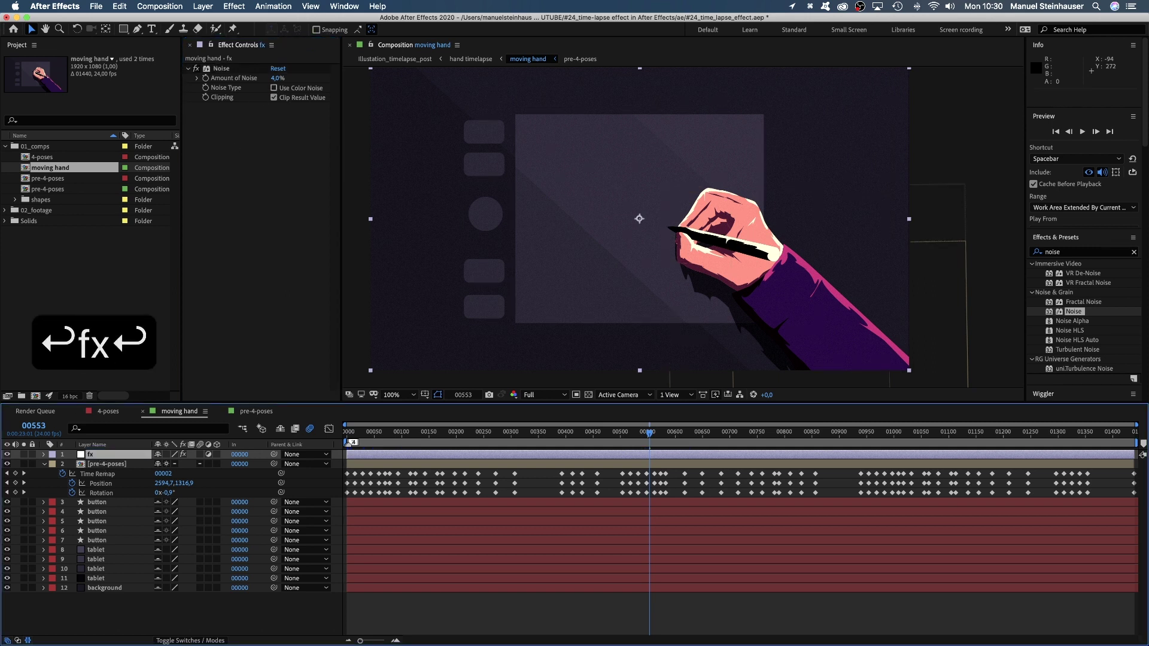
# Step: Nest 'moving hand' into a new composition and rename it 'timelapse'
pyautogui.click(53, 168)
pyautogui.moveTo(83, 204); pyautogui.dragTo(74, 315)
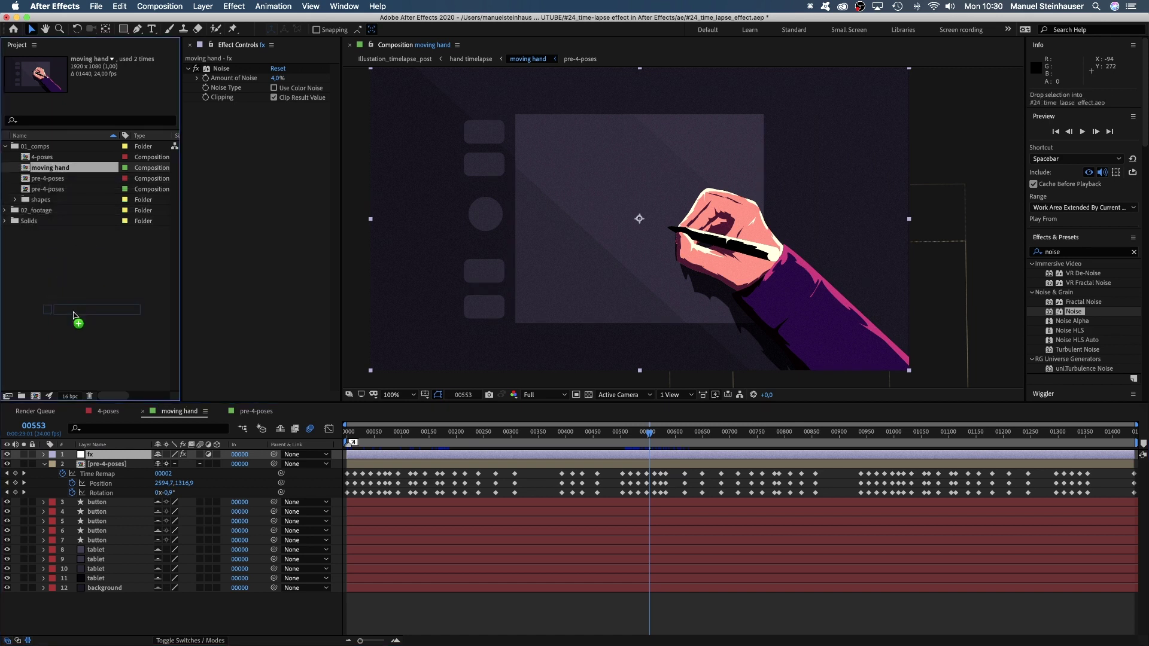
pyautogui.moveTo(35, 396); pyautogui.dragTo(37, 396)
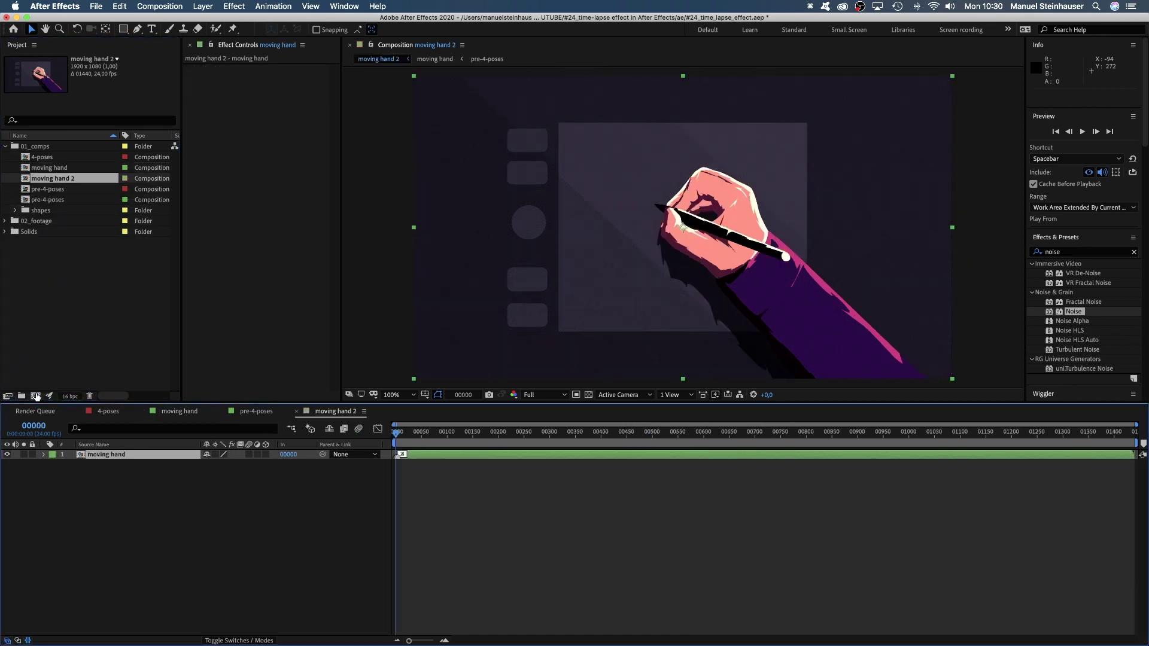
pyautogui.click(58, 182)
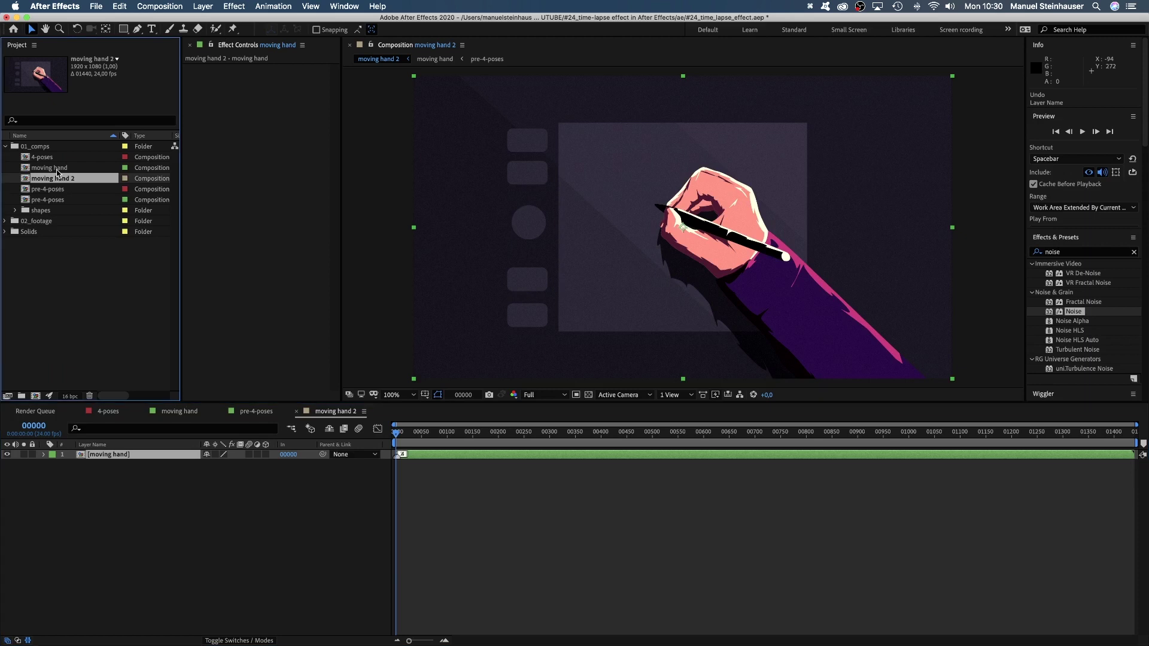
pyautogui.press('Return')
pyautogui.write('time')
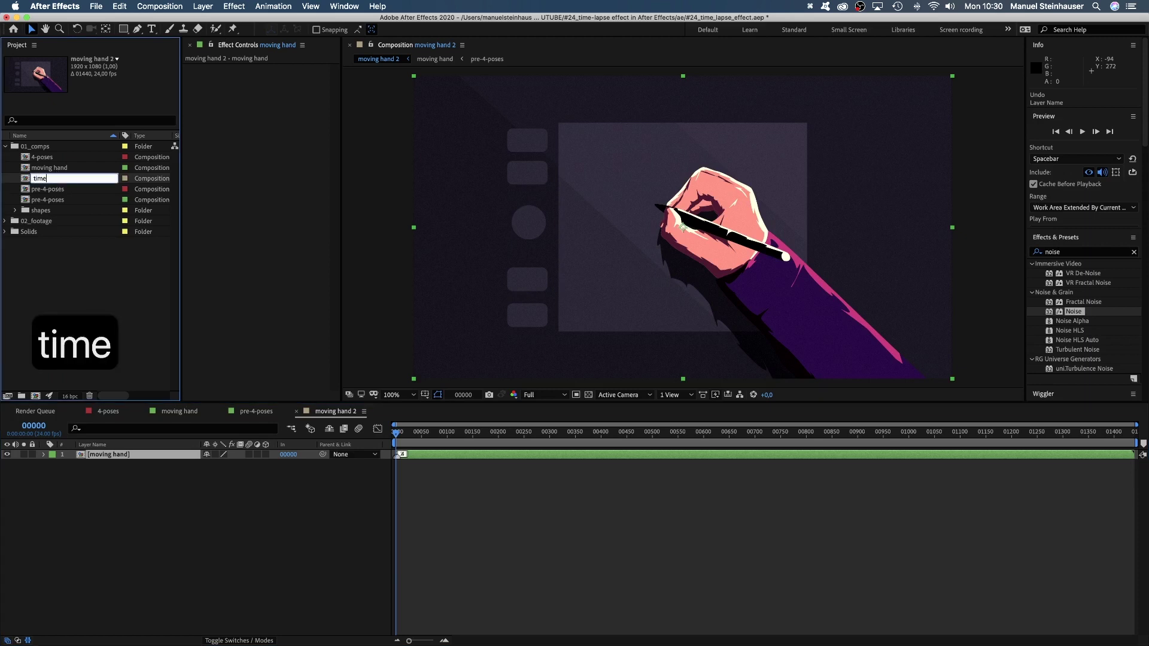
pyautogui.write('lapse')
pyautogui.press('Return')
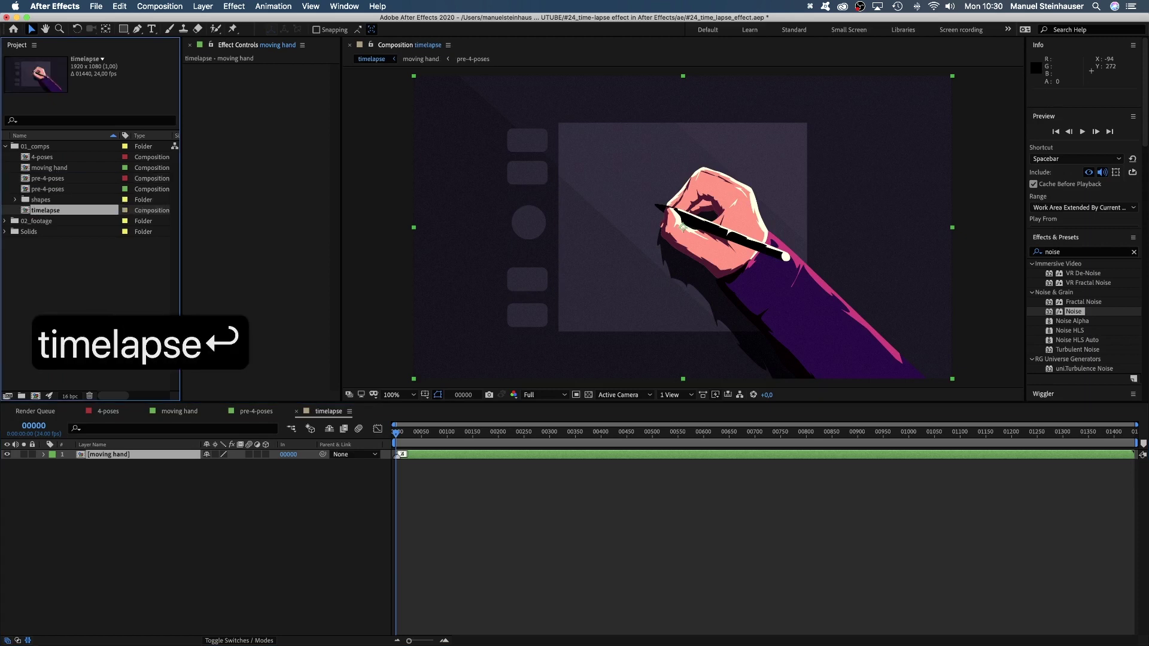
# Step: Enable time remapping on the moving hand layer in the timelapse comp
pyautogui.doubleClick(38, 213)
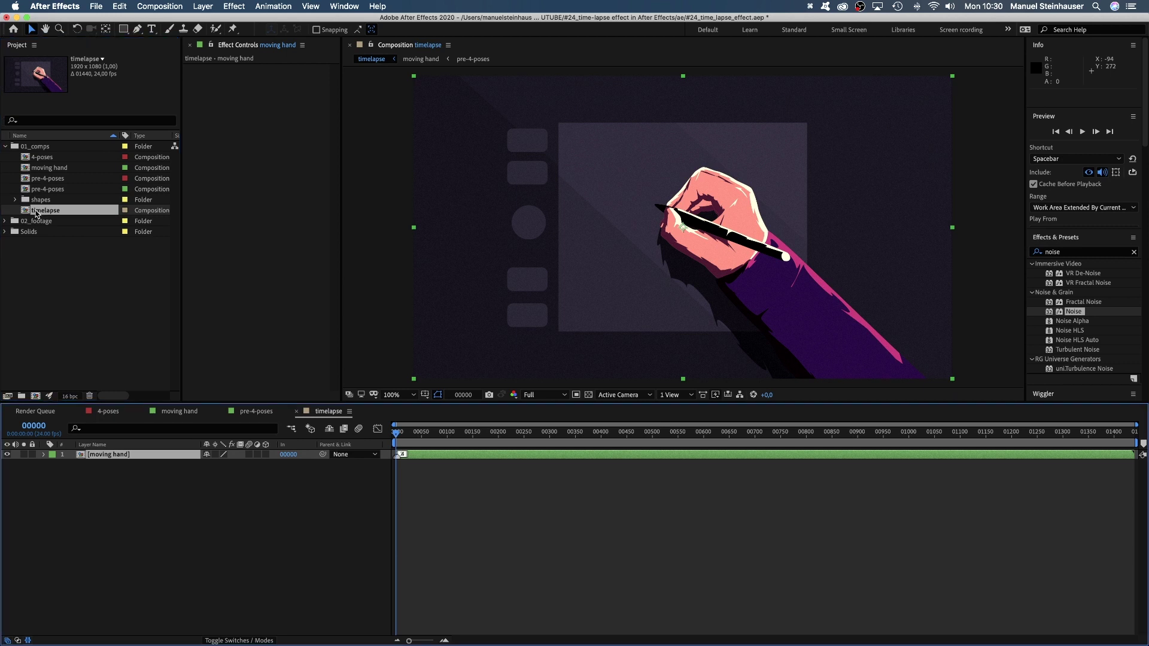
pyautogui.click(203, 6)
pyautogui.moveTo(231, 144)
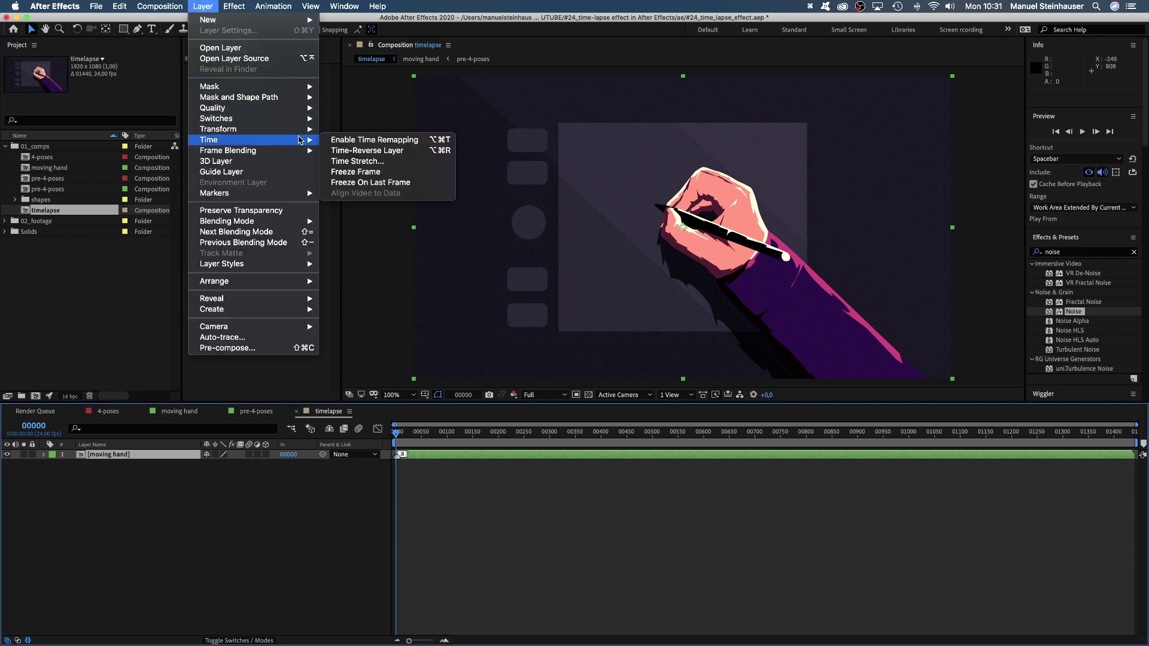
pyautogui.click(339, 139)
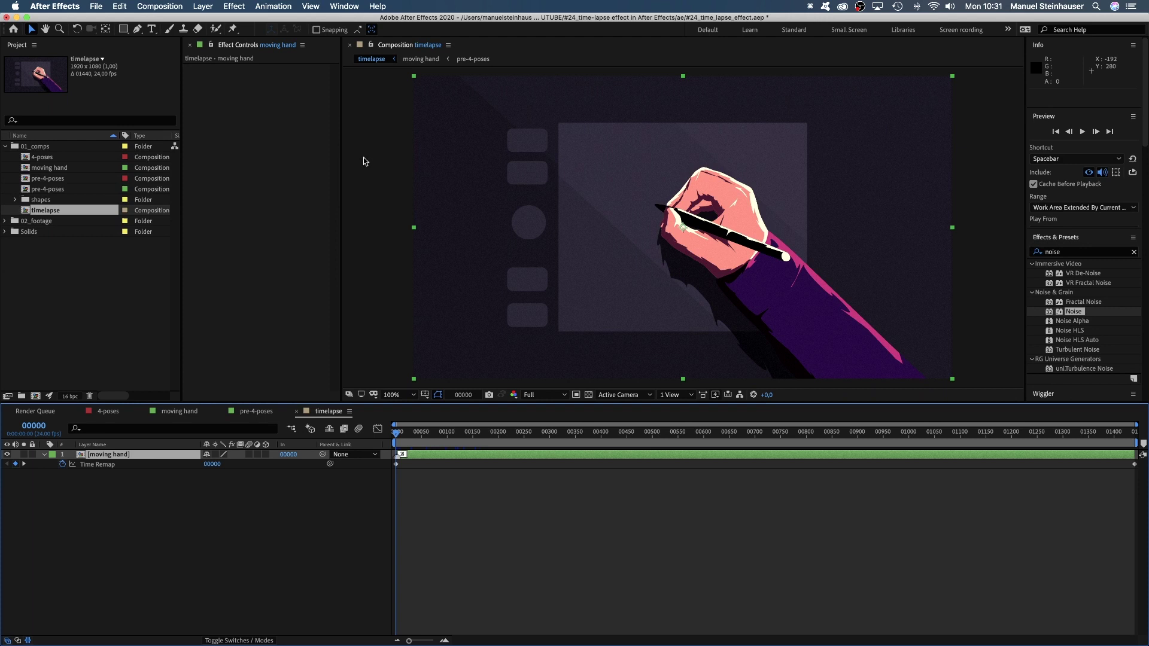
# Step: End the work area at frame 00168, drag the last Time Remap keyframe there, and preview
pyautogui.moveTo(399, 436); pyautogui.dragTo(492, 456)
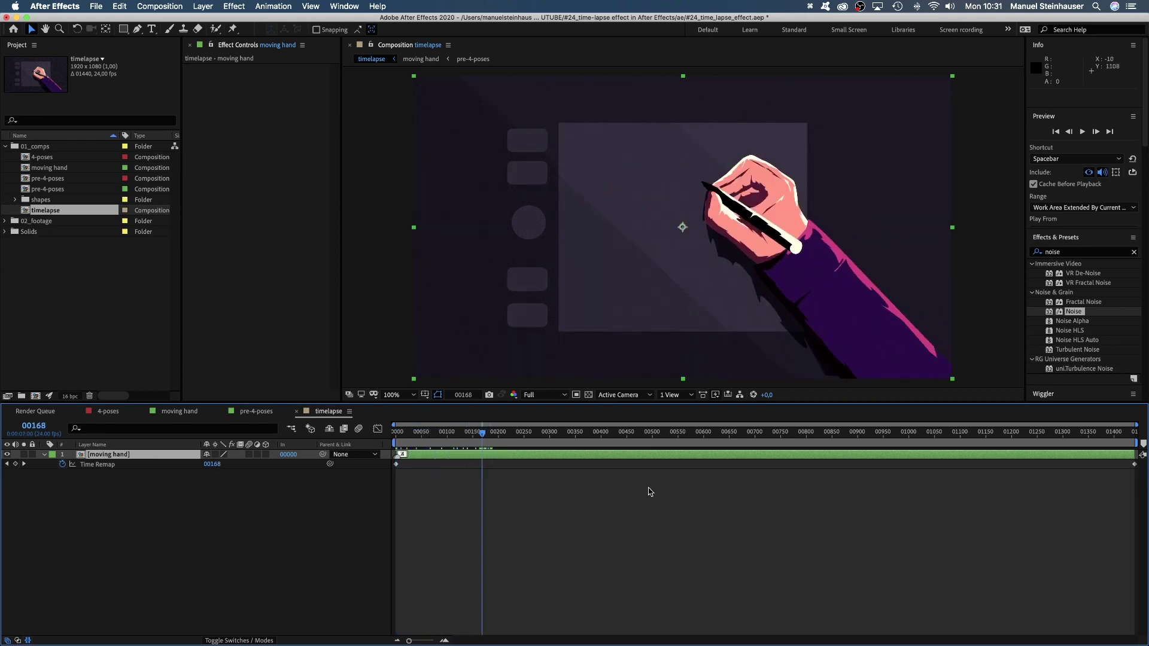
pyautogui.press('n')
pyautogui.moveTo(1133, 464); pyautogui.dragTo(270, 469)
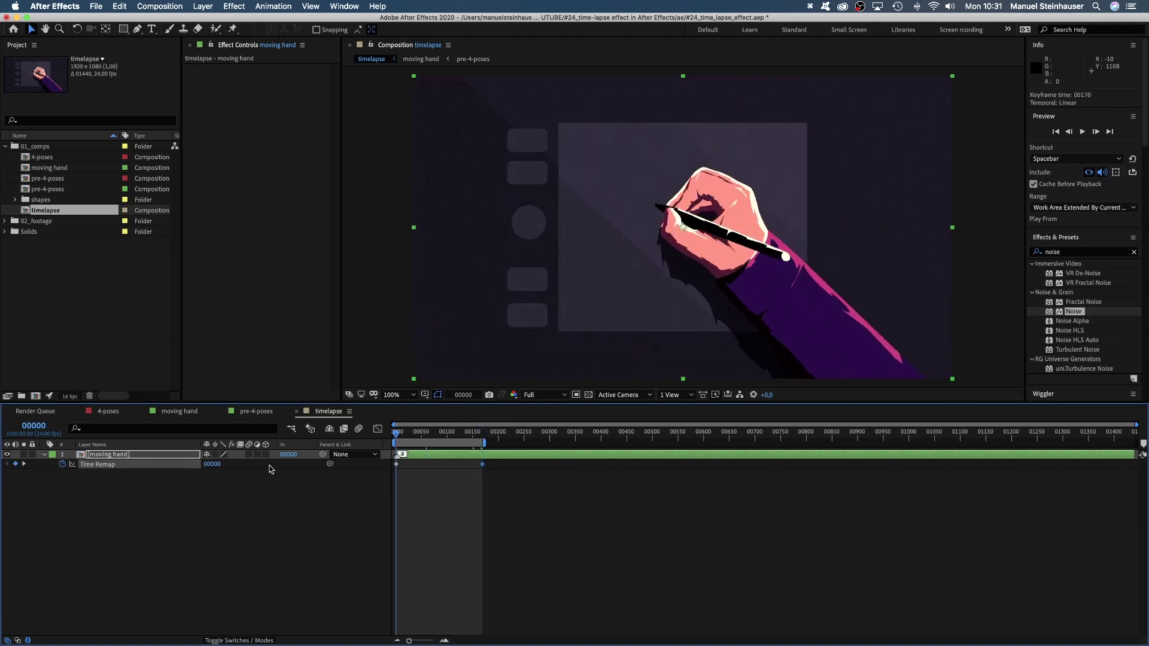
pyautogui.moveTo(409, 640); pyautogui.dragTo(428, 641)
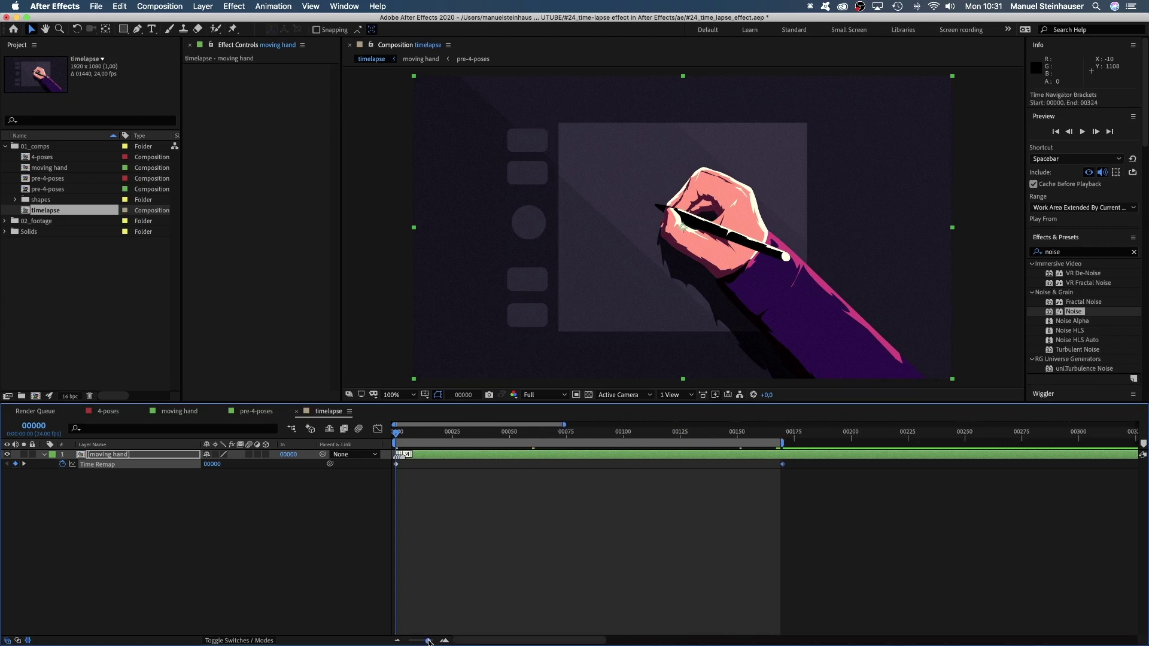
pyautogui.press('space')
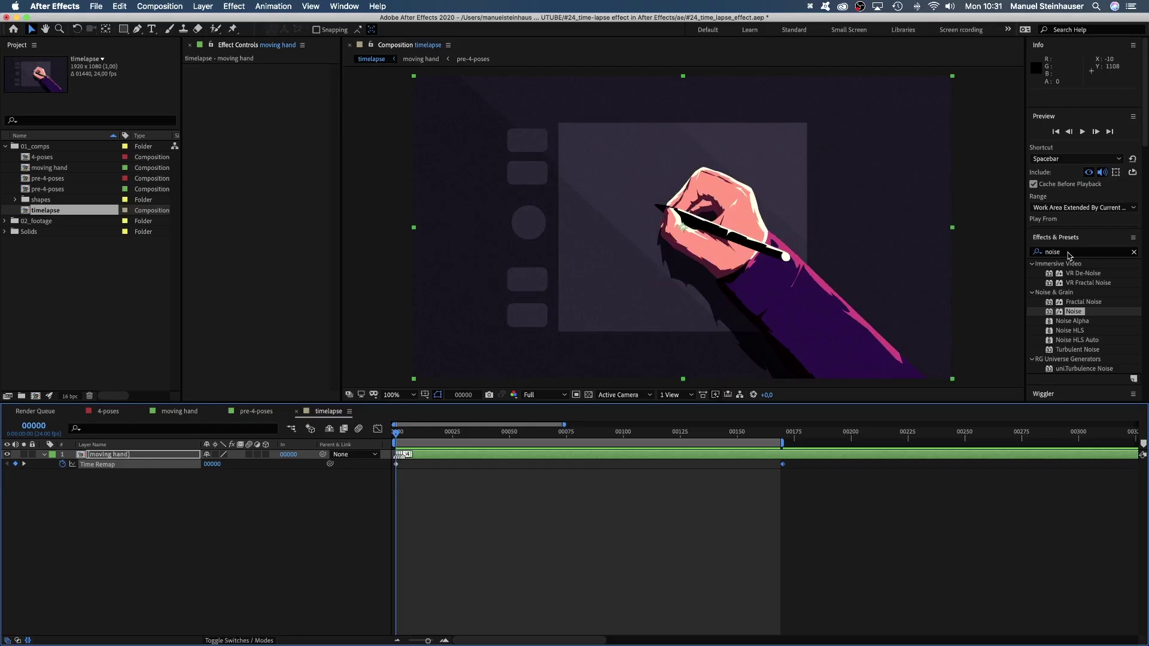
# Step: Apply Posterize Time with Frame Rate 8 to moving hand and preview the choppy motion
pyautogui.click(1061, 255)
pyautogui.write('posteriz')
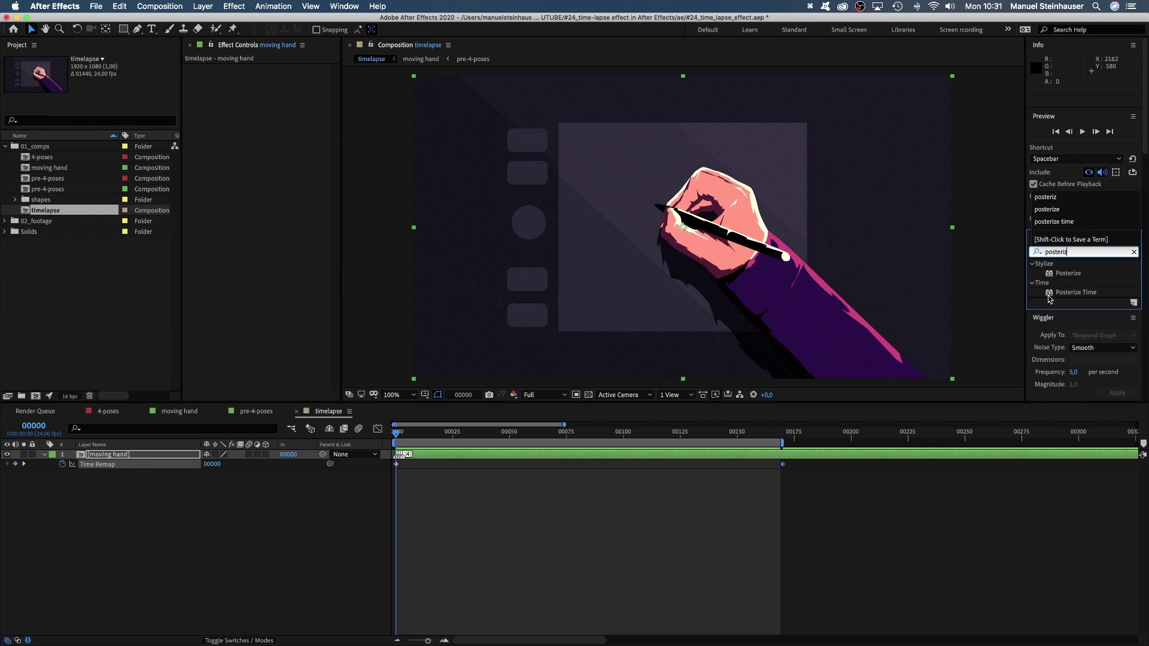
pyautogui.moveTo(1074, 292); pyautogui.dragTo(249, 107)
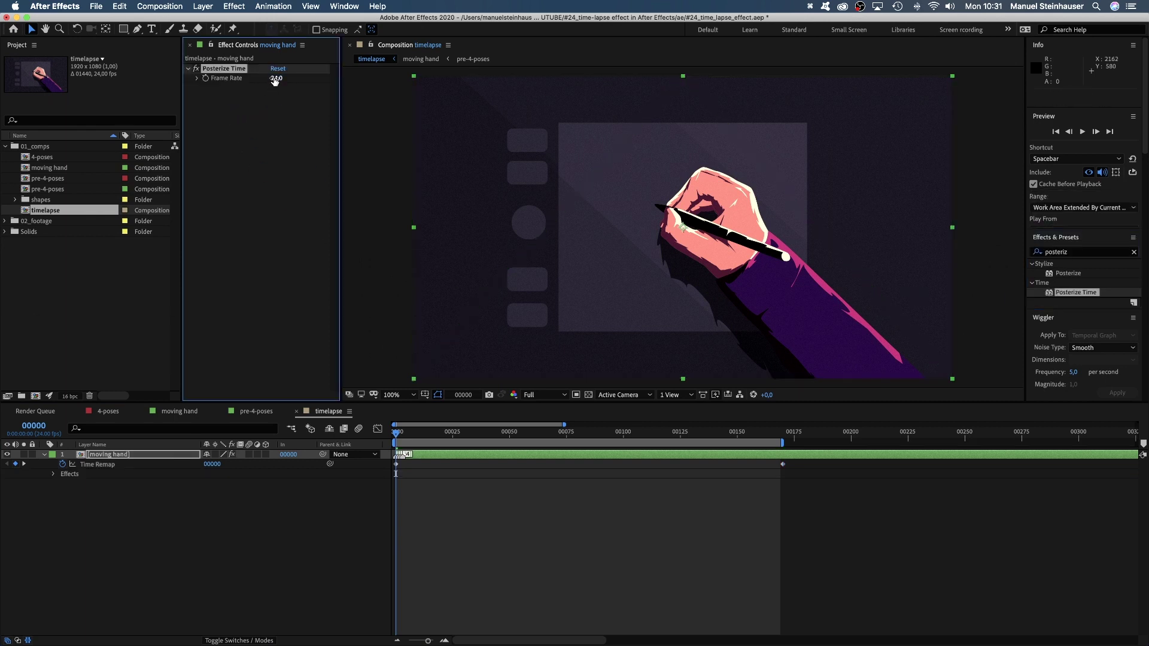
pyautogui.write('8')
pyautogui.press('Return')
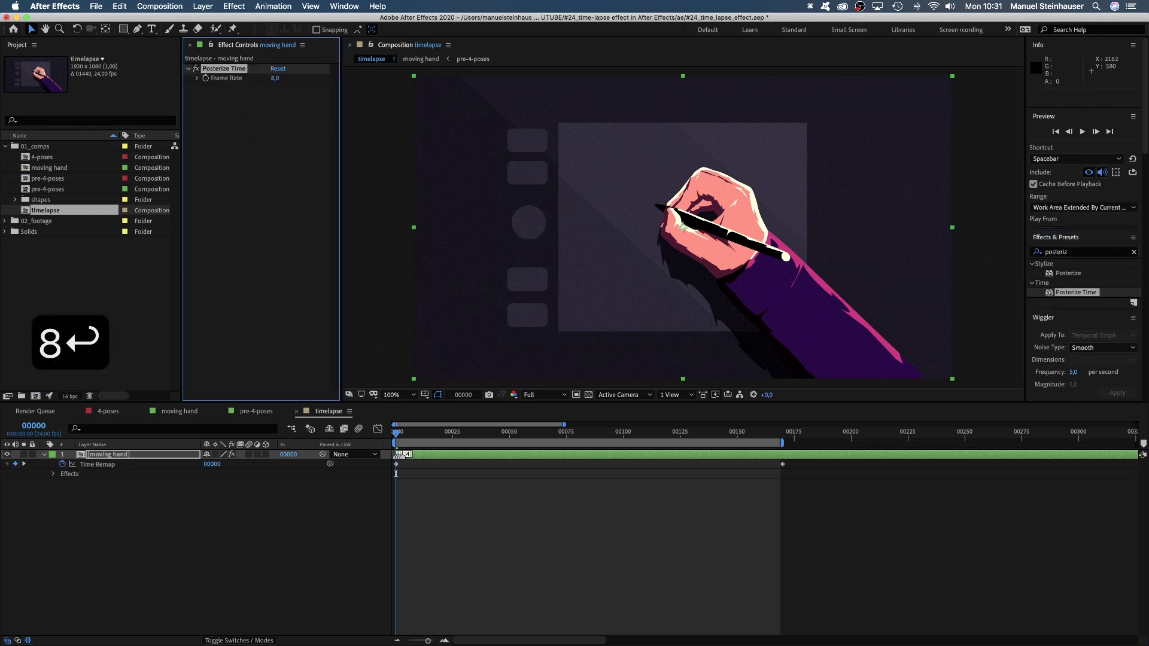
pyautogui.press('KP_0')
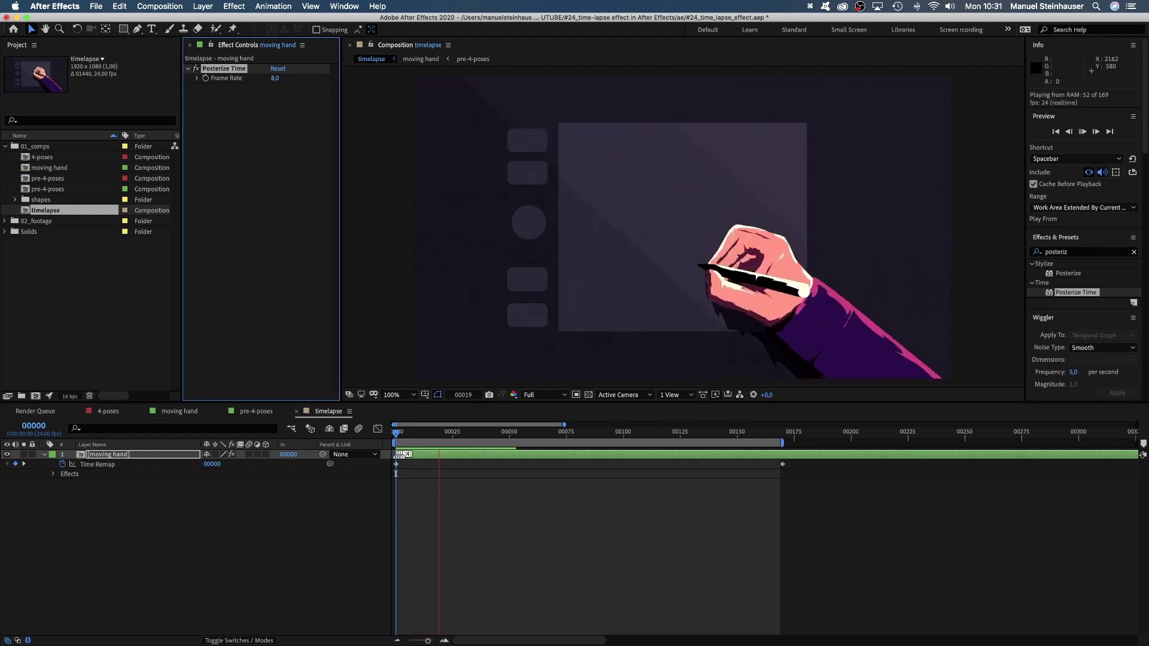
pyautogui.press('KP_0')
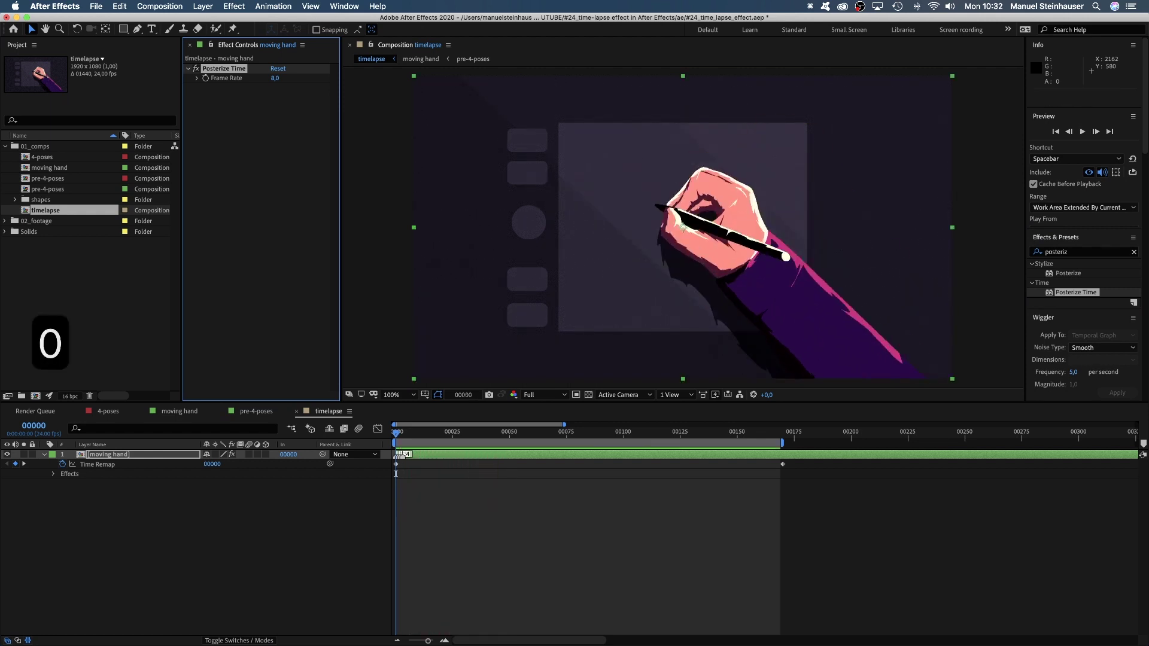
pyautogui.click(1049, 252)
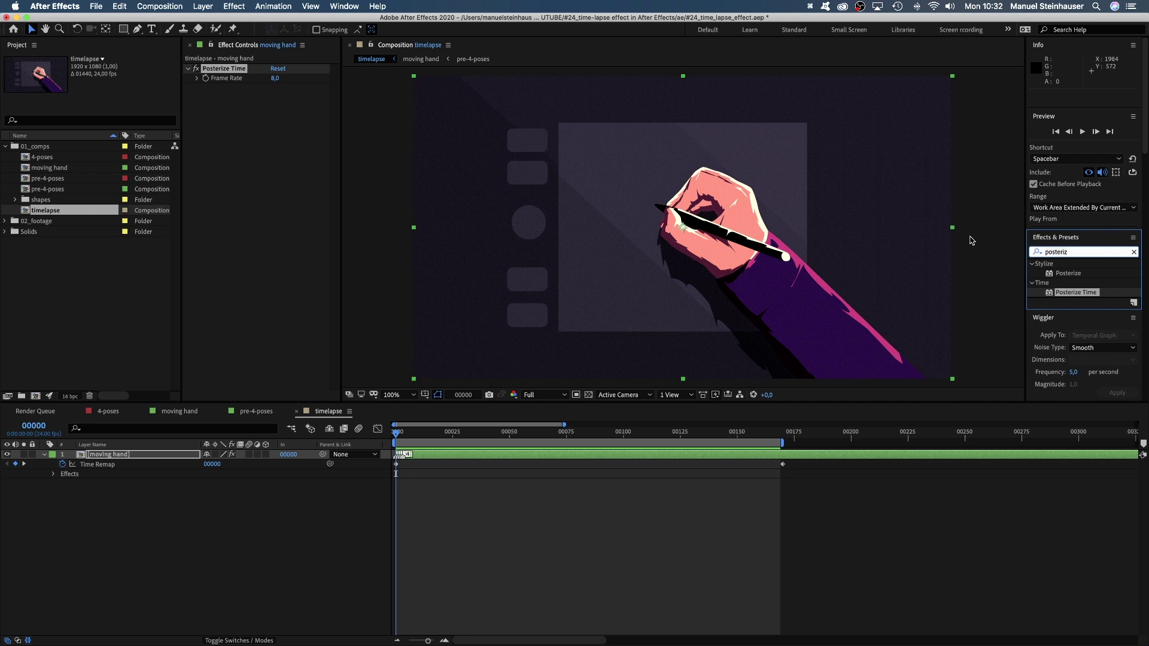
# Step: Apply CC Wide Time to the moving hand layer and preview the echo
pyautogui.click(1041, 253)
pyautogui.write('cc wide')
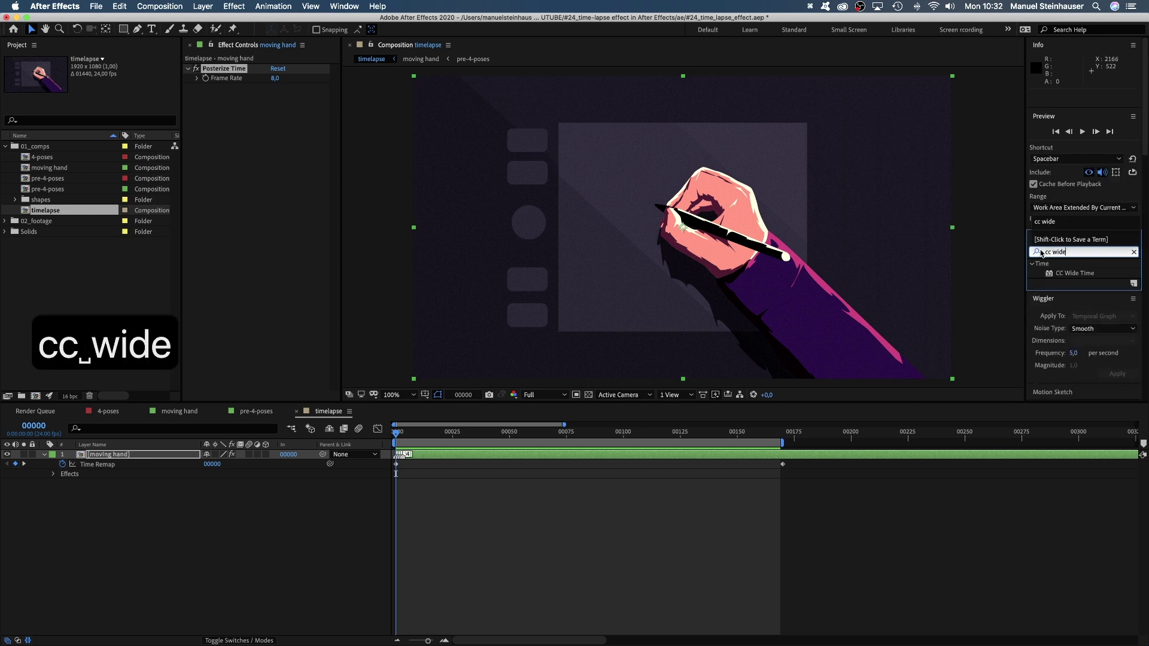
pyautogui.moveTo(1074, 273); pyautogui.dragTo(886, 281)
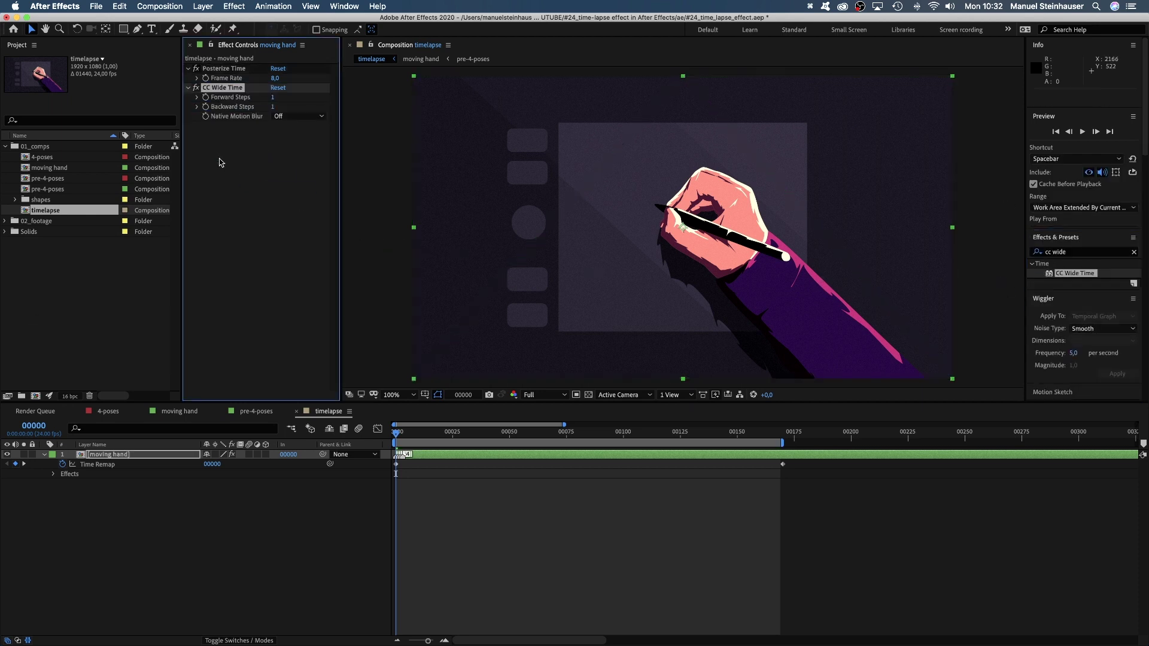
pyautogui.press('space')
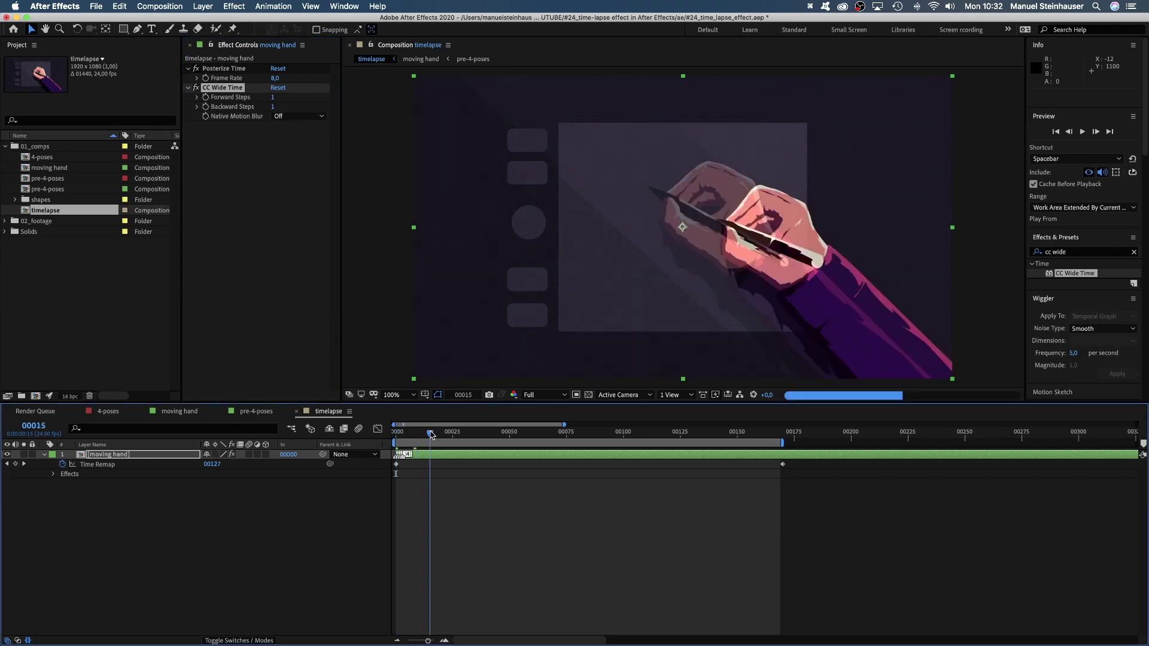
# Step: Set CC Wide Time Forward and Backward Steps to 2 and scrub frames 15–19 to check trails
pyautogui.click(273, 97)
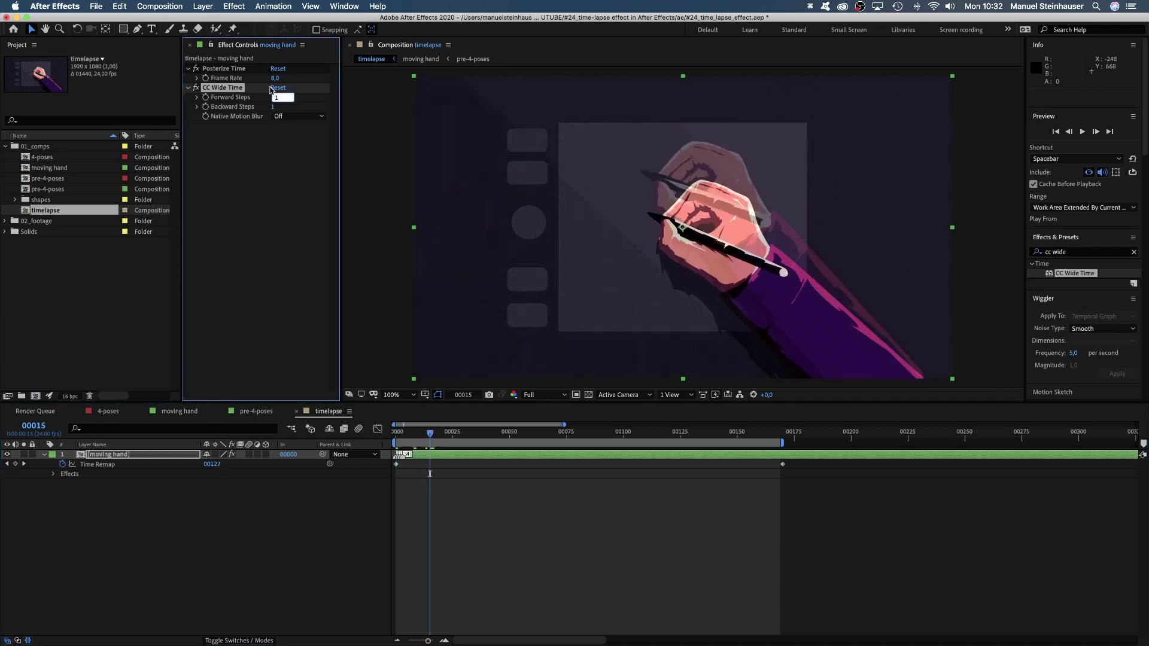
pyautogui.write('2')
pyautogui.press('Tab')
pyautogui.write('2')
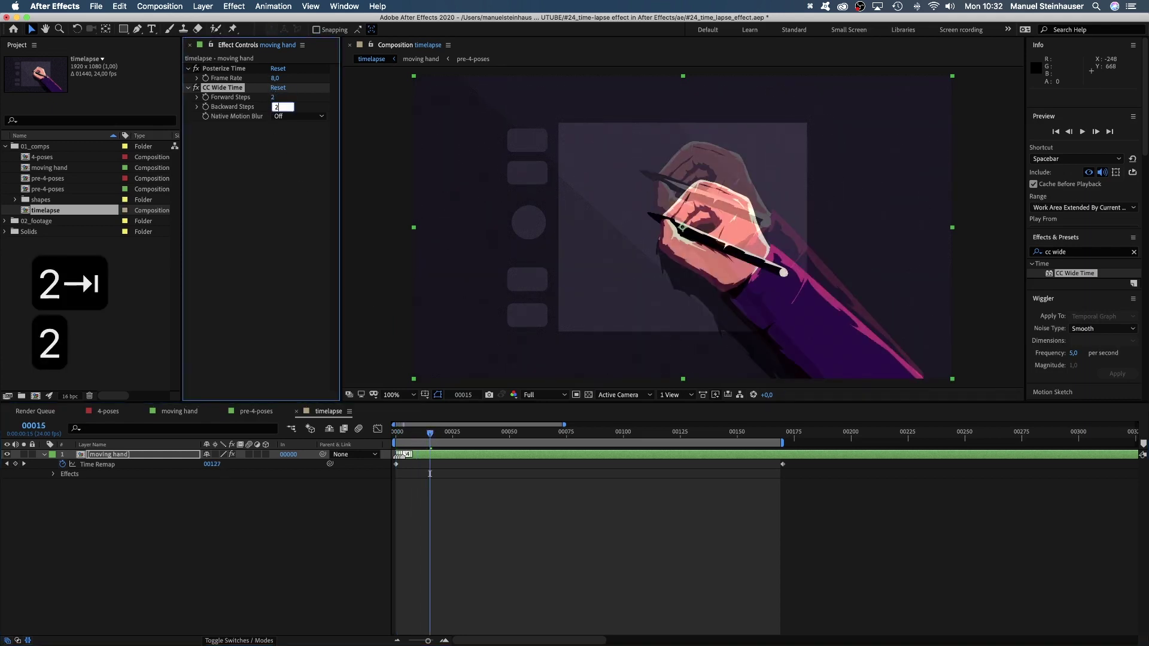
pyautogui.press('Return')
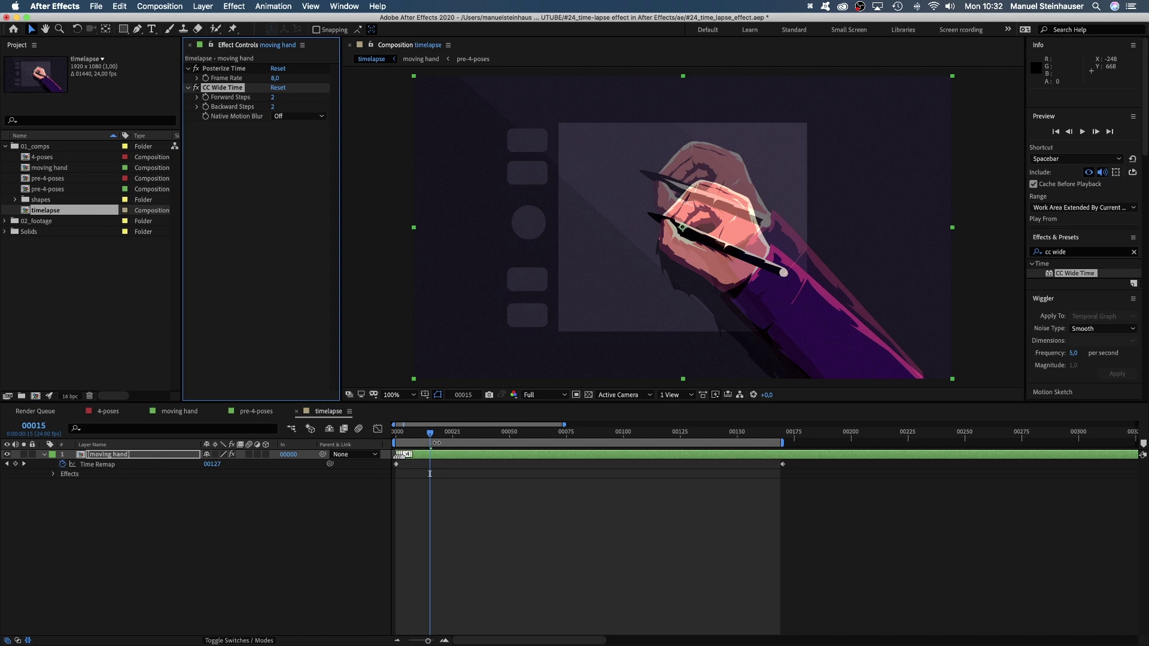
pyautogui.moveTo(436, 442); pyautogui.dragTo(125, 444)
# Step: In the moving hand comp, apply an Exposure effect to the fx layer
pyautogui.doubleClick(116, 455)
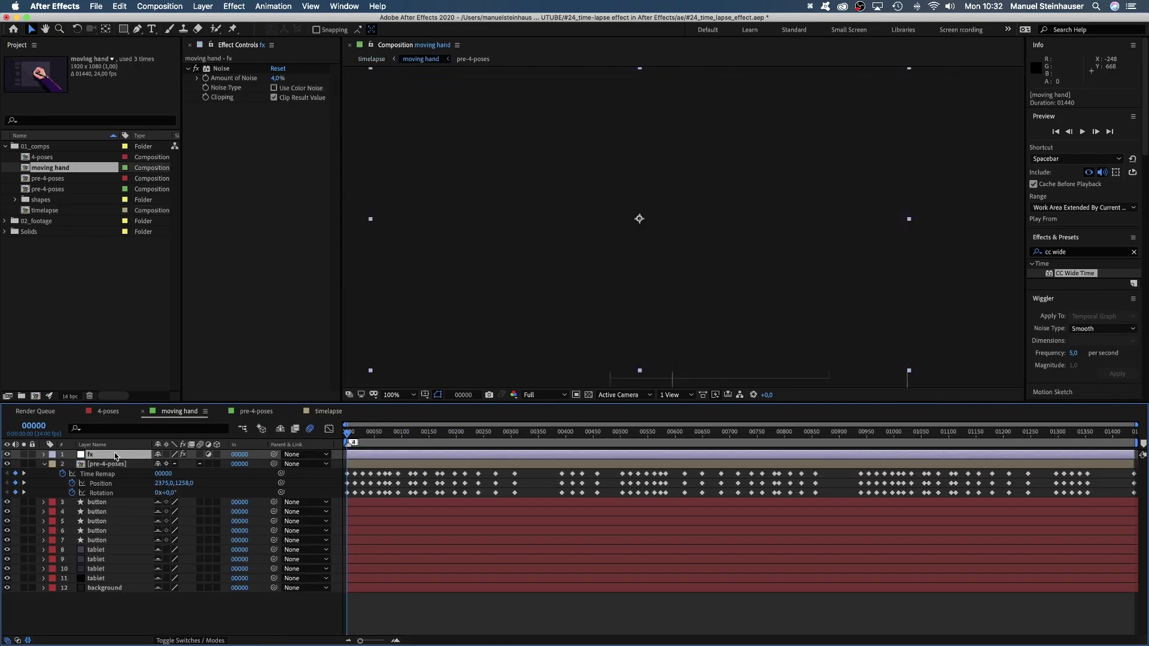
pyautogui.click(1059, 252)
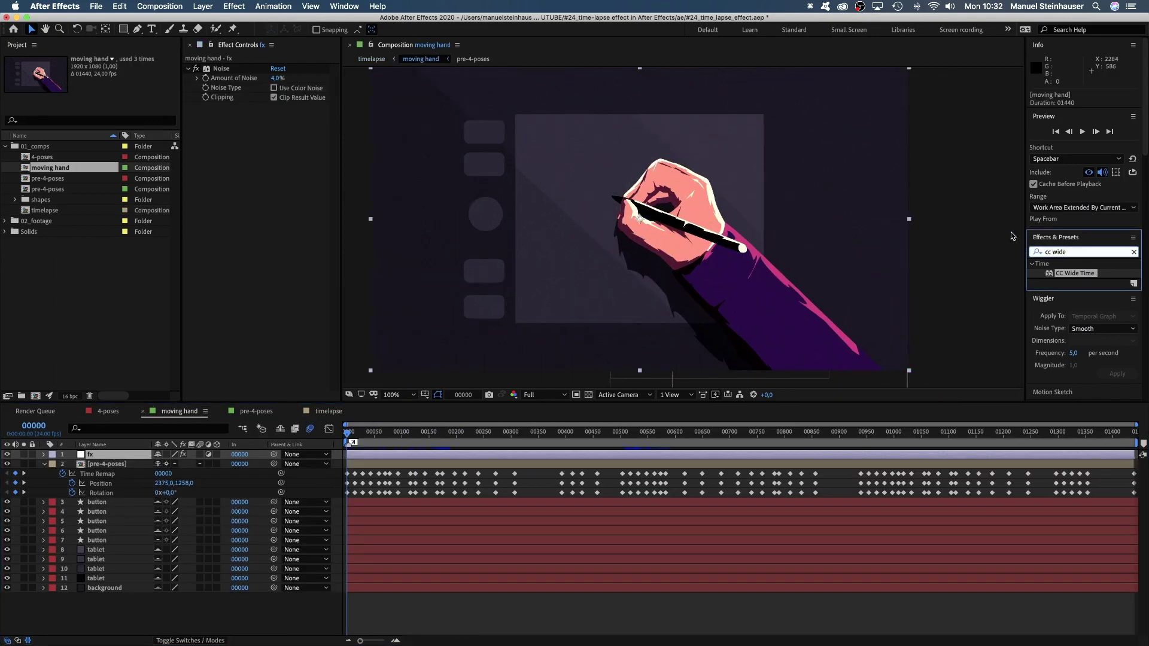
pyautogui.write('exposure')
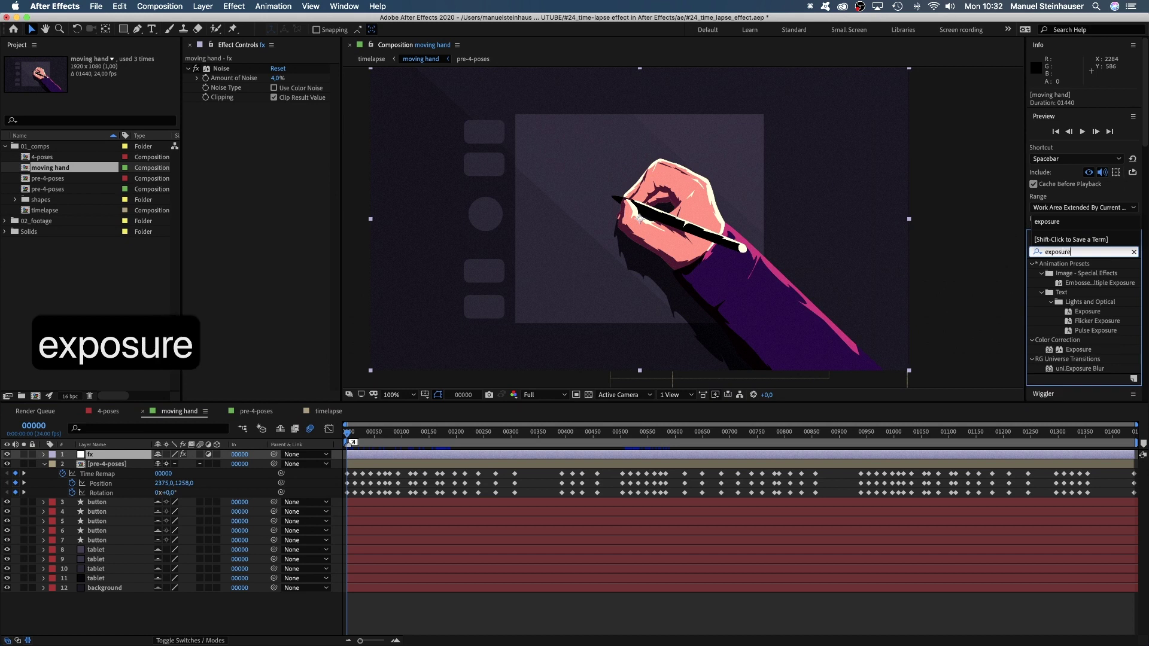
pyautogui.moveTo(1078, 350); pyautogui.dragTo(213, 183)
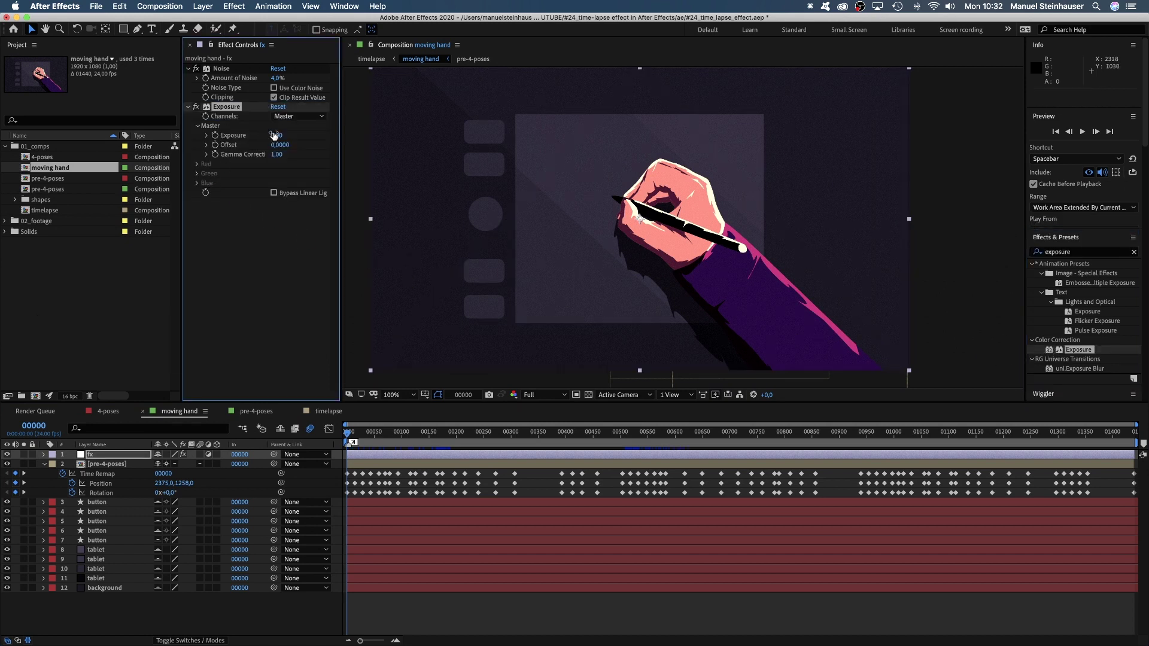
pyautogui.moveTo(263, 135)
pyautogui.mouseDown()
pyautogui.moveTo(293, 136)
pyautogui.moveTo(273, 142)
pyautogui.mouseUp()
# Step: Drive Exposure with the expression wiggle(8,0.5) and preview the flicker
pyautogui.keyDown('alt'); pyautogui.click(215, 137); pyautogui.keyUp('alt')
pyautogui.write('w')
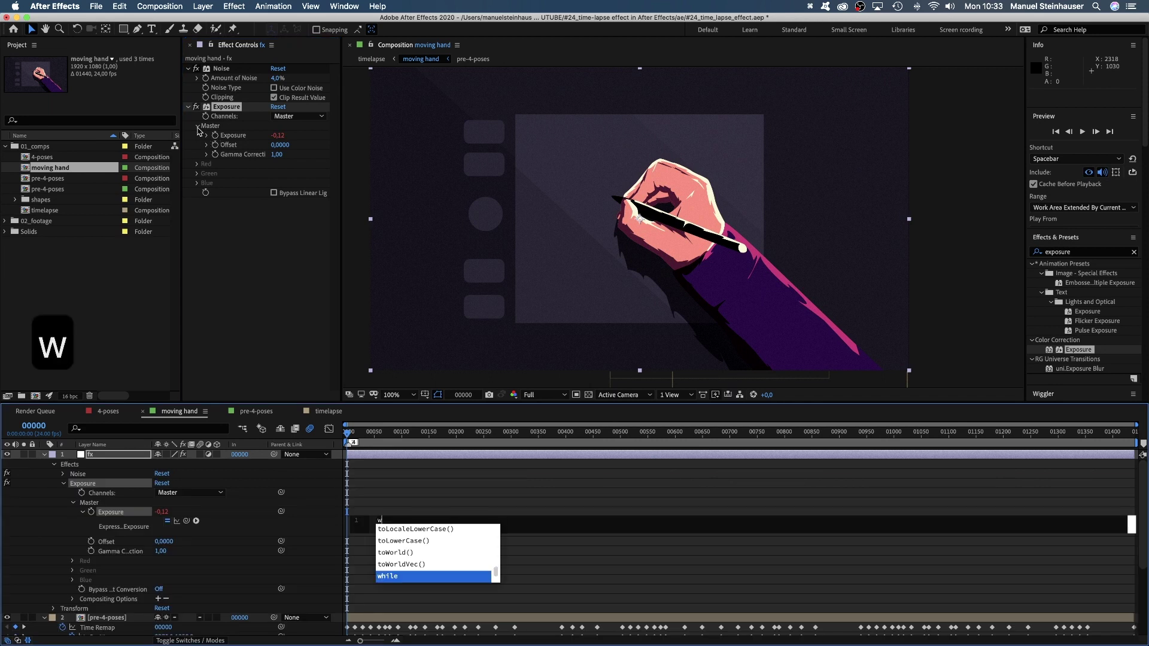
pyautogui.write('iggle')
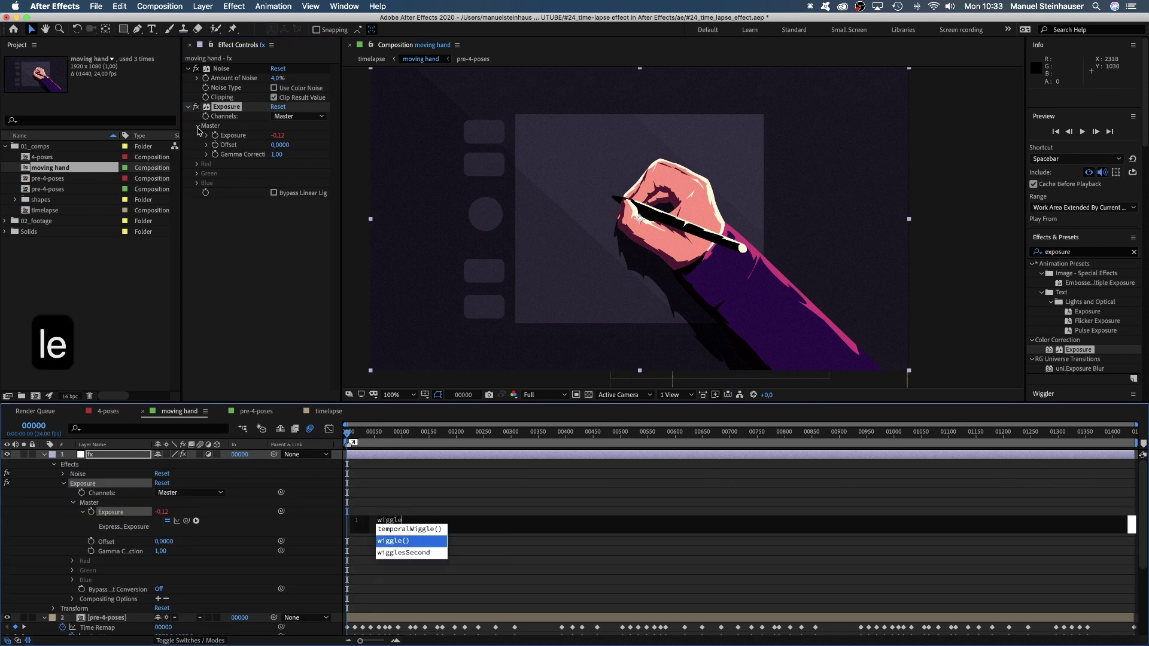
pyautogui.write('(8')
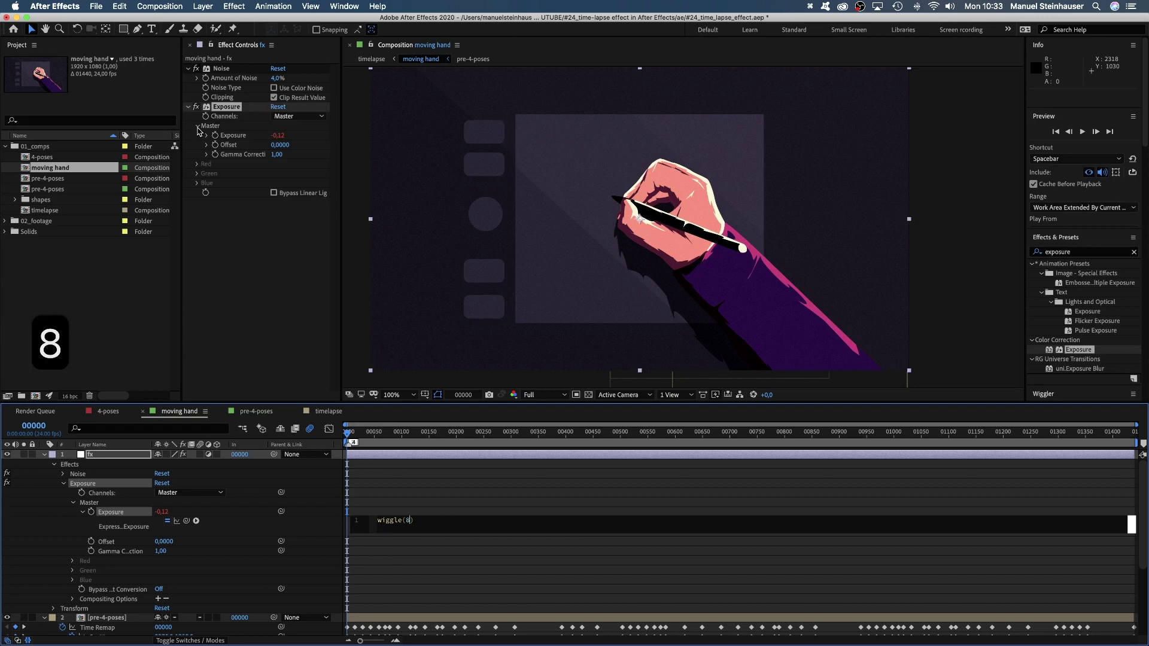
pyautogui.write(',')
pyautogui.write(')')
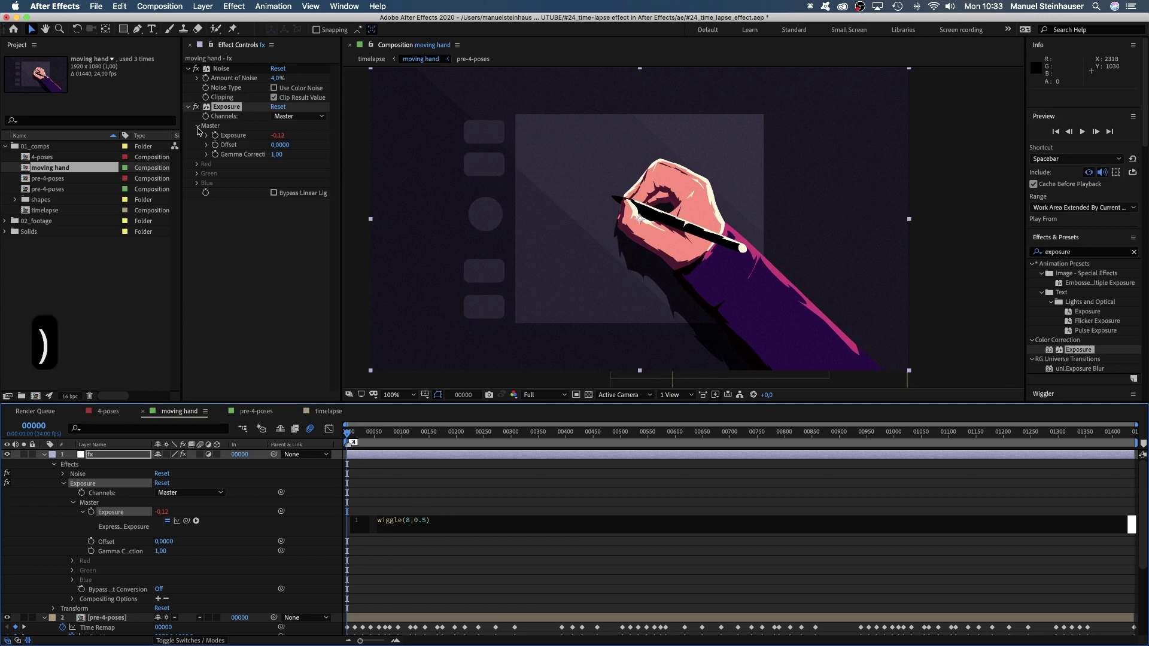
pyautogui.click(410, 555)
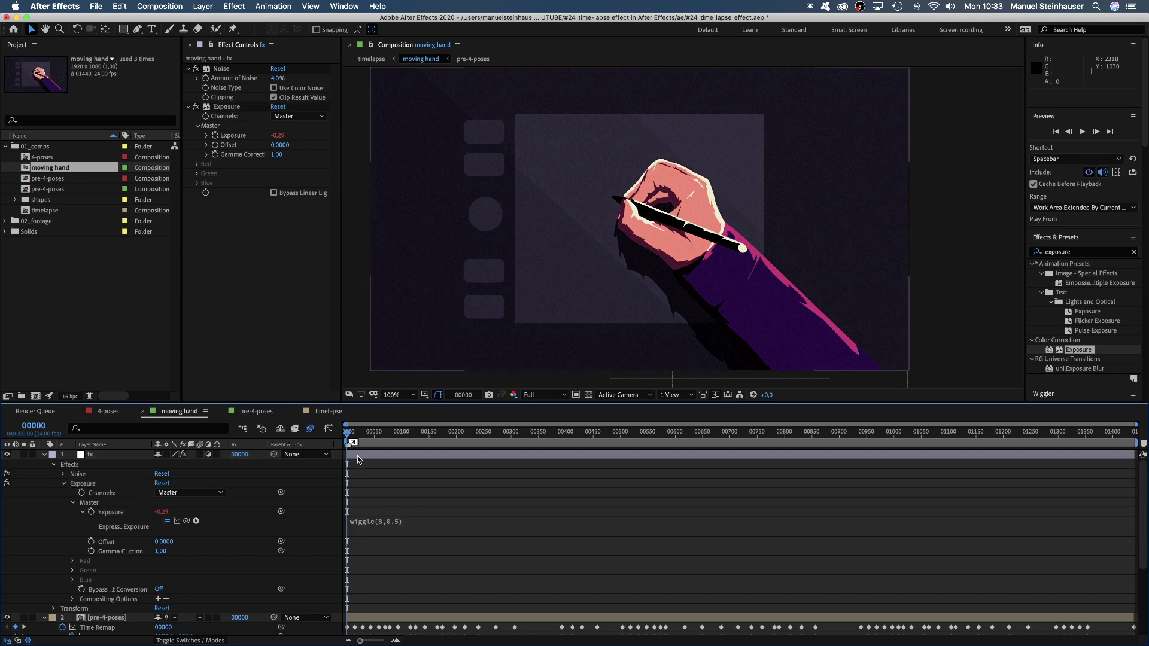
pyautogui.press('KP_0')
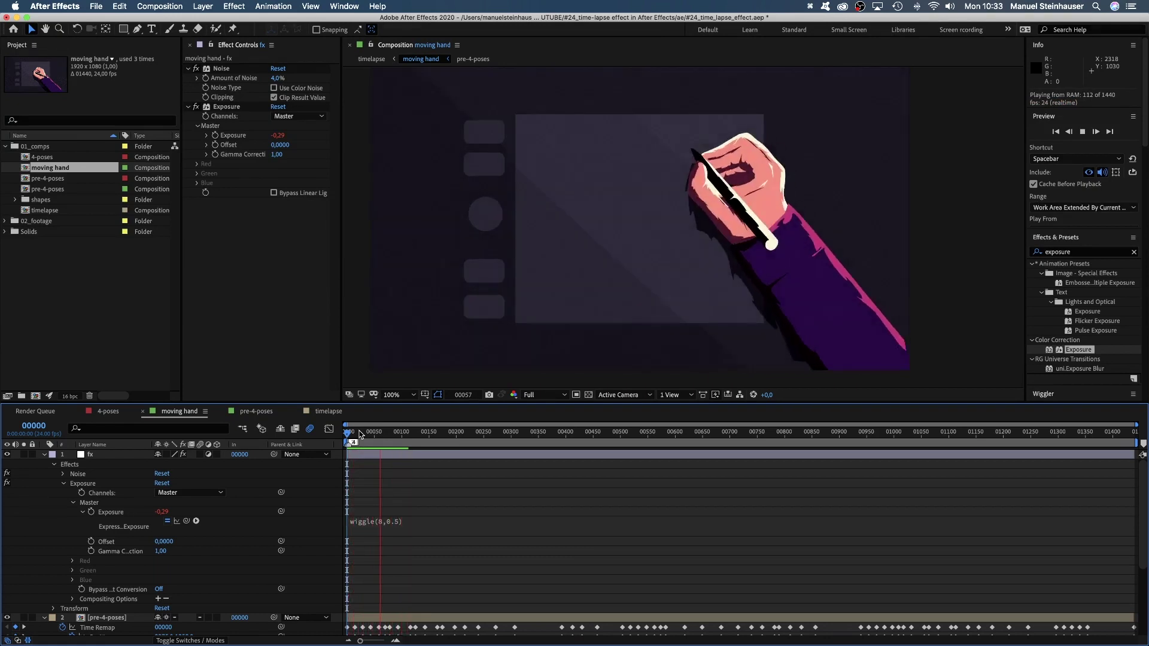
pyautogui.press('0')
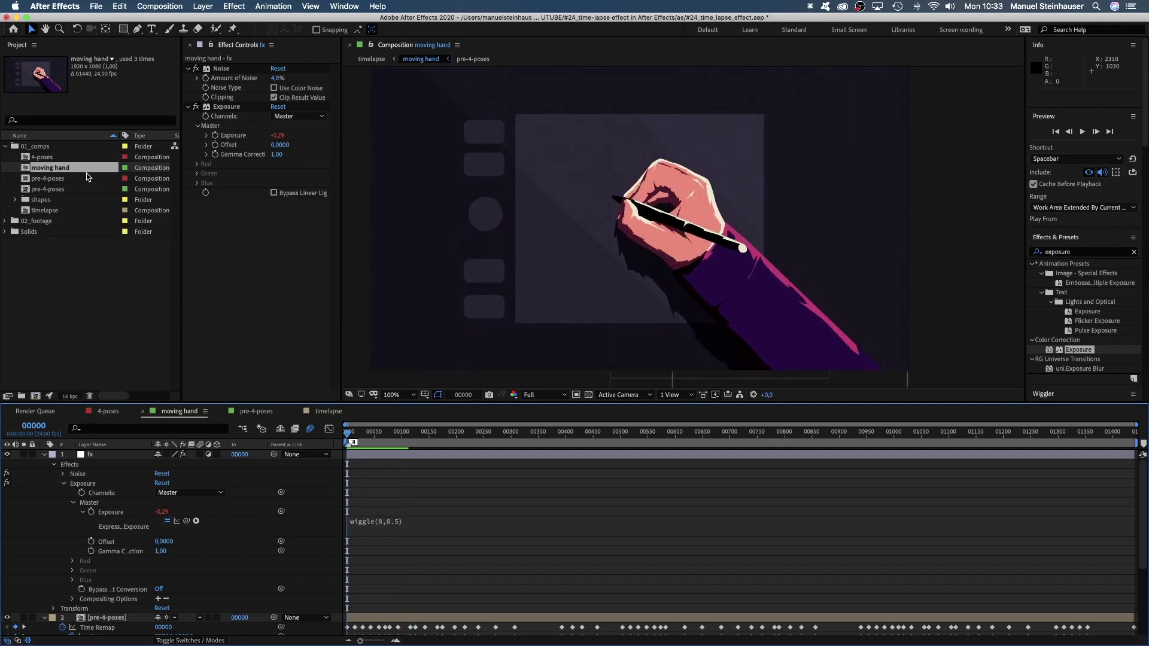
# Step: Open the timelapse comp at frame 10, then inspect the nested moving hand comp
pyautogui.doubleClick(52, 210)
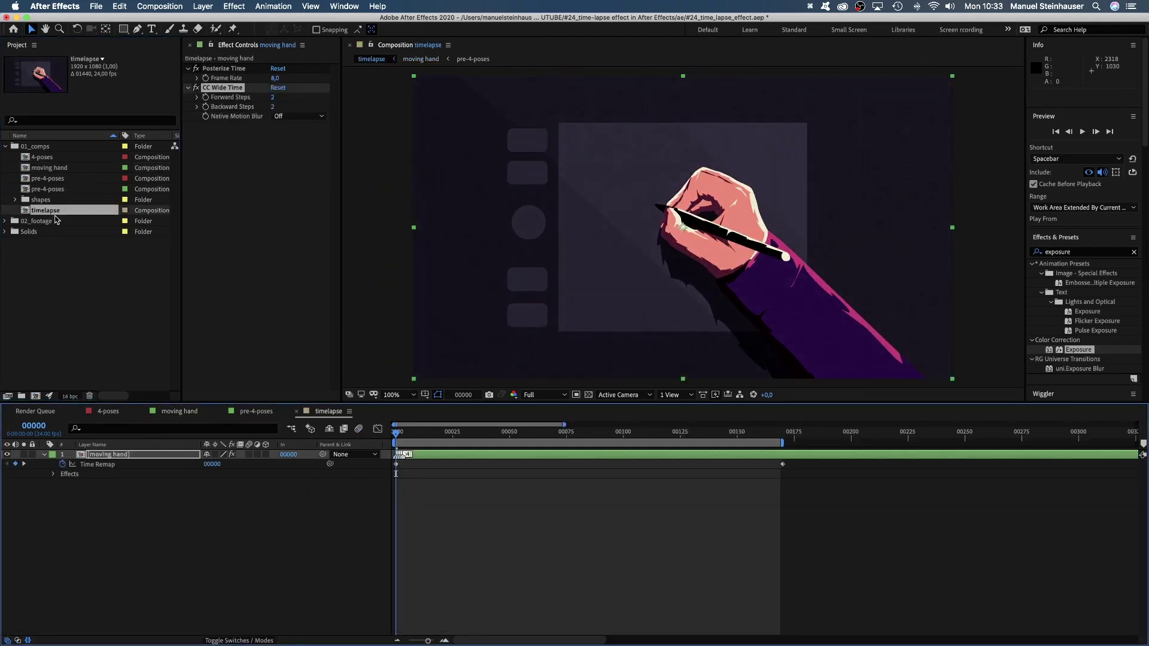
pyautogui.moveTo(410, 433); pyautogui.dragTo(420, 433)
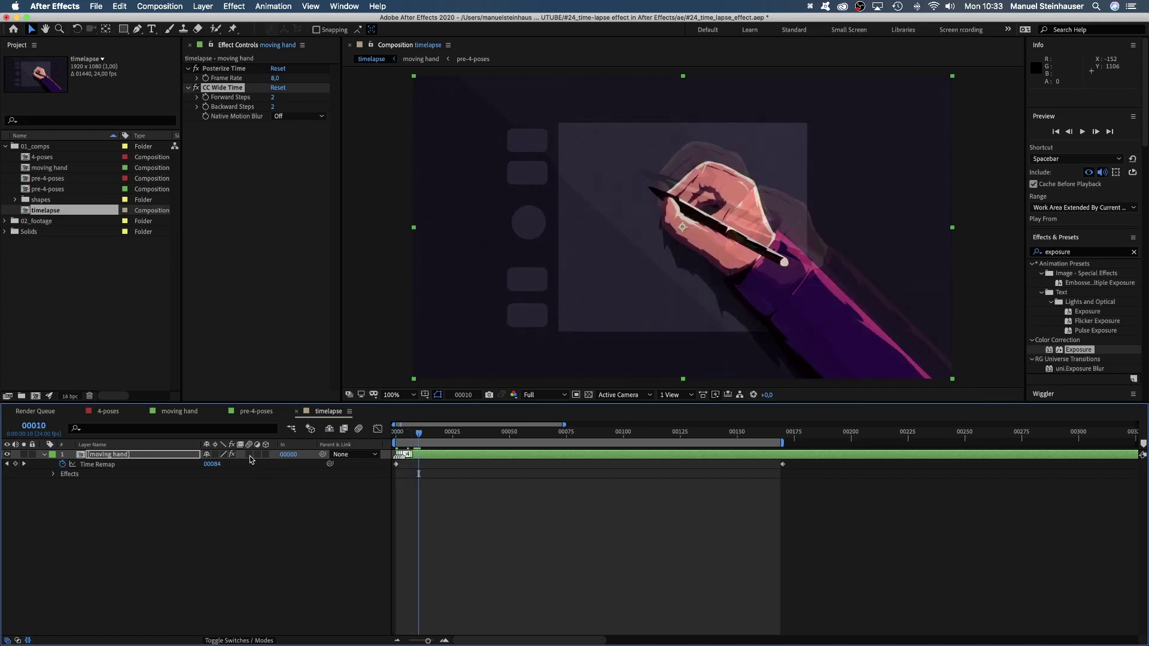
pyautogui.doubleClick(141, 456)
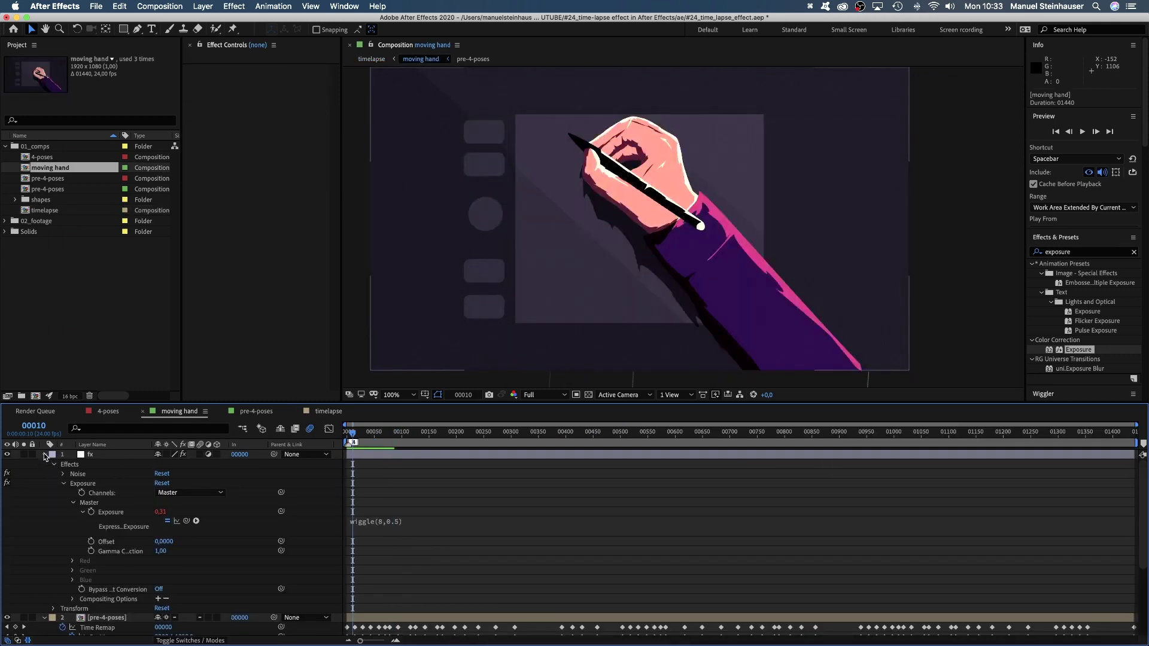
pyautogui.click(46, 456)
# Step: Inspect the pre-4-poses comp, then RAM preview the timelapse comp's flickering hand
pyautogui.doubleClick(99, 465)
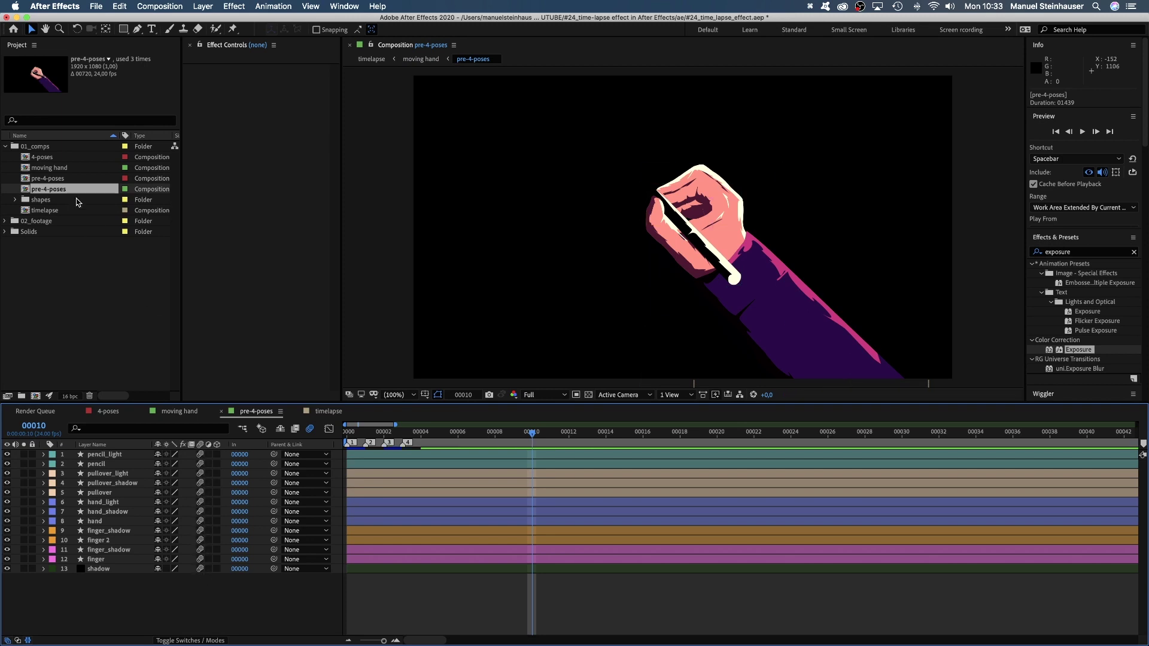
pyautogui.doubleClick(49, 212)
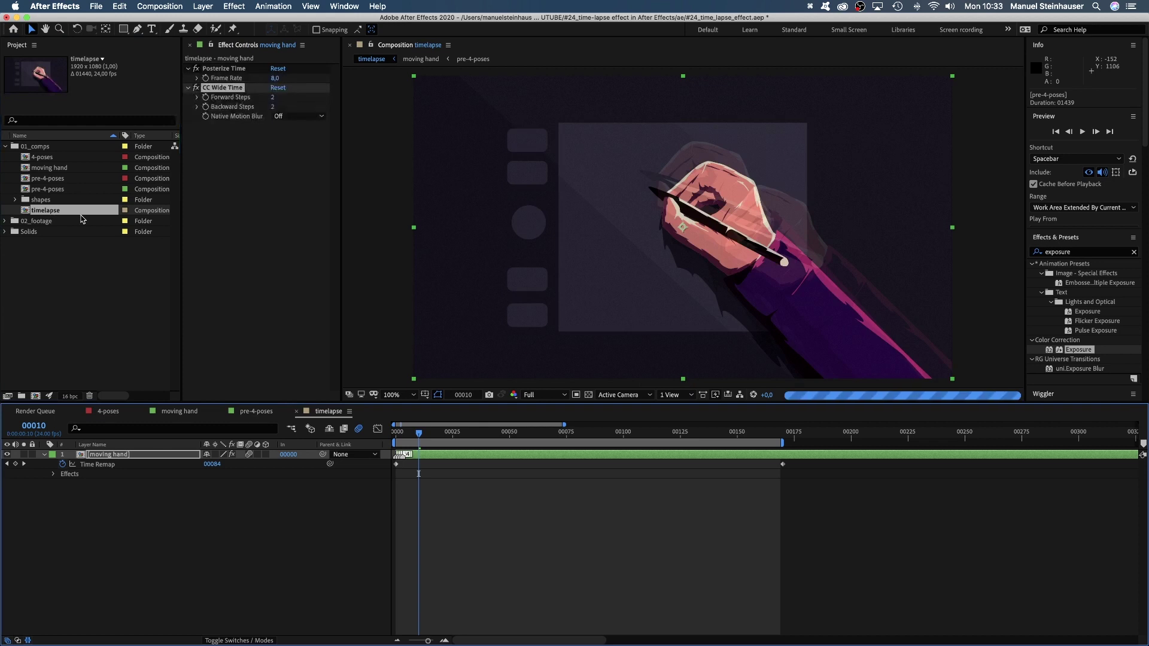
pyautogui.press('KP_0')
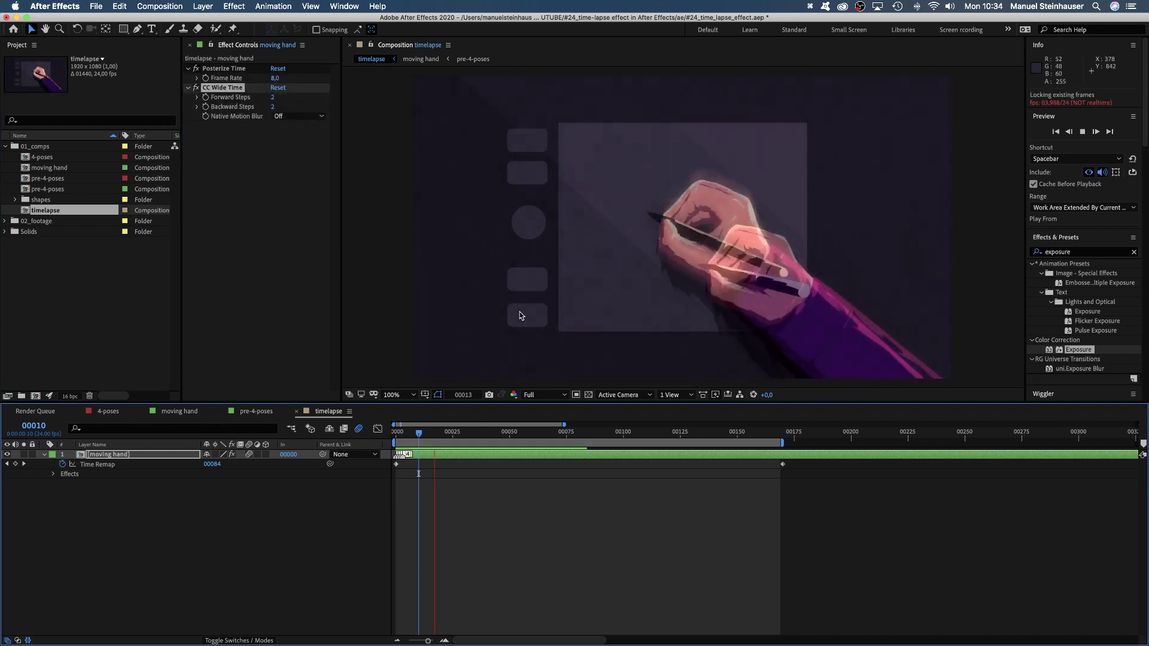
# Step: Stop the preview and show both Time Remap keyframes in the Graph Editor
pyautogui.click(386, 464)
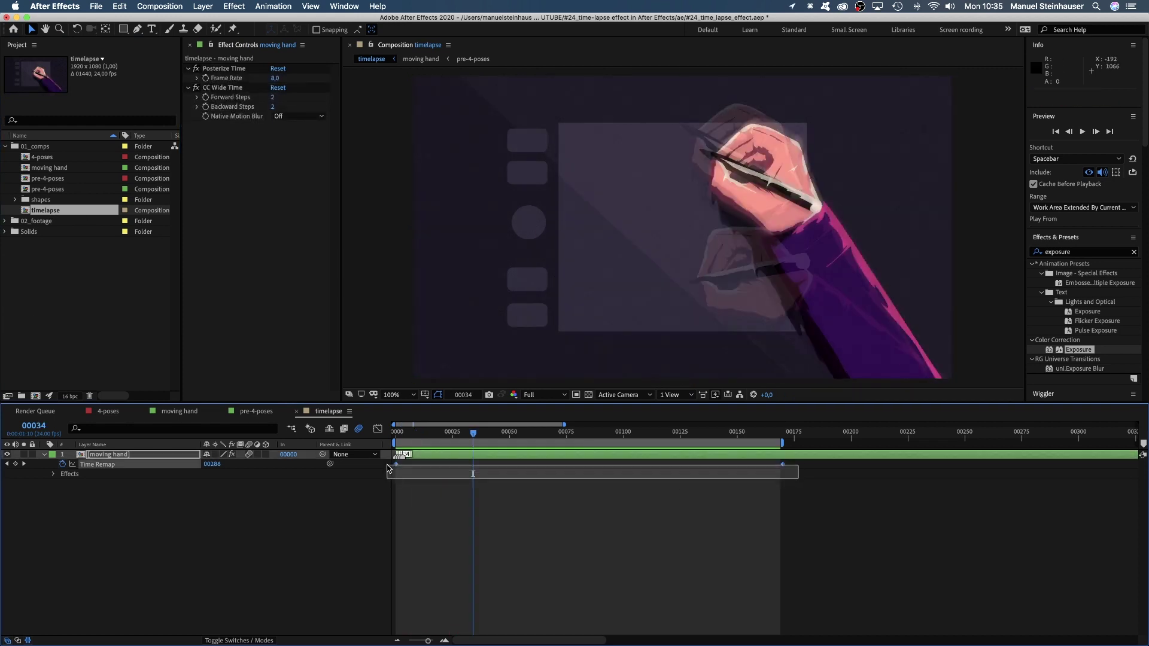
pyautogui.click(377, 429)
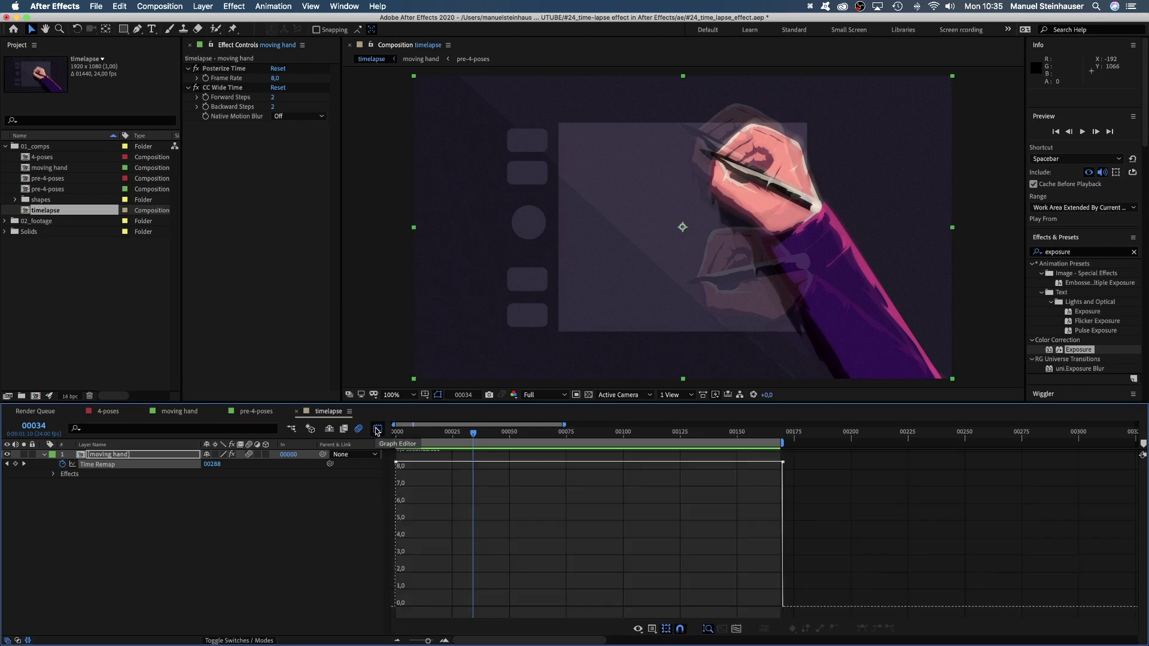
pyautogui.click(411, 459)
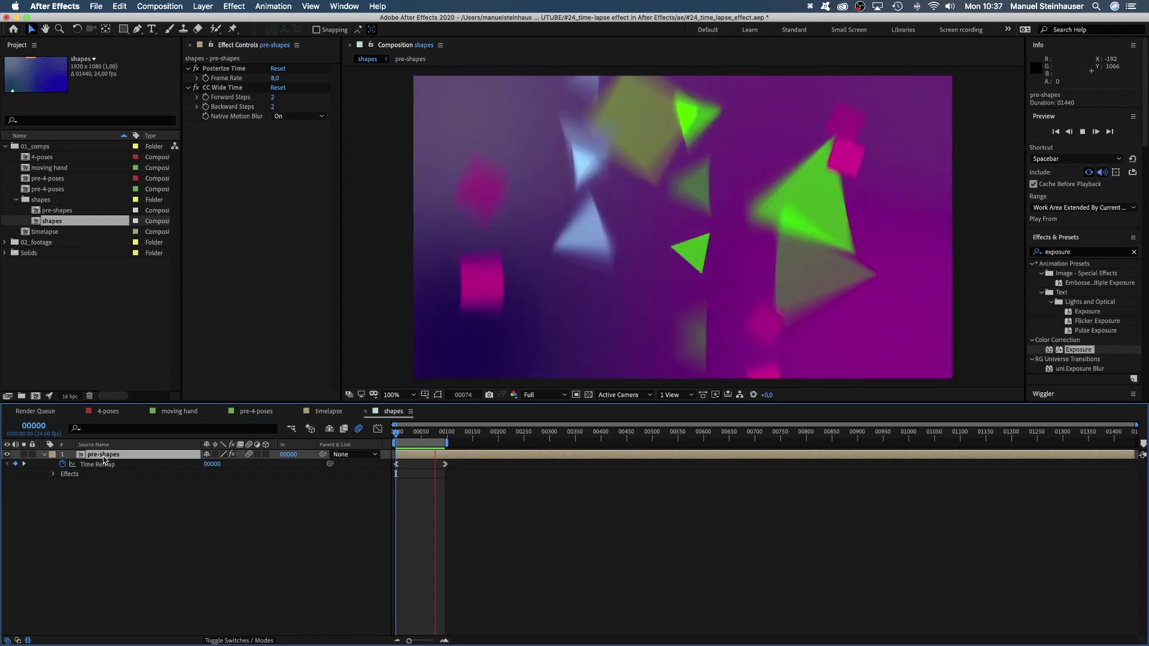
# Step: Open the pre-shapes comp and expand the fx layer's effects at the last frame
pyautogui.doubleClick(105, 456)
pyautogui.moveTo(402, 435); pyautogui.dragTo(916, 441)
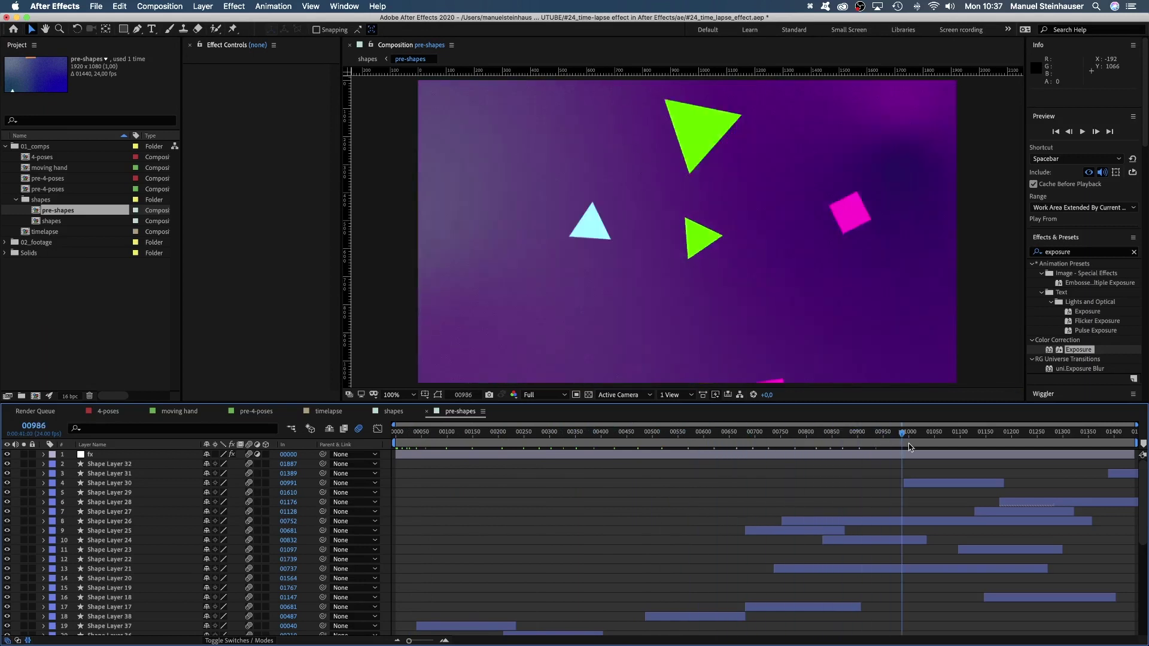
pyautogui.click(93, 455)
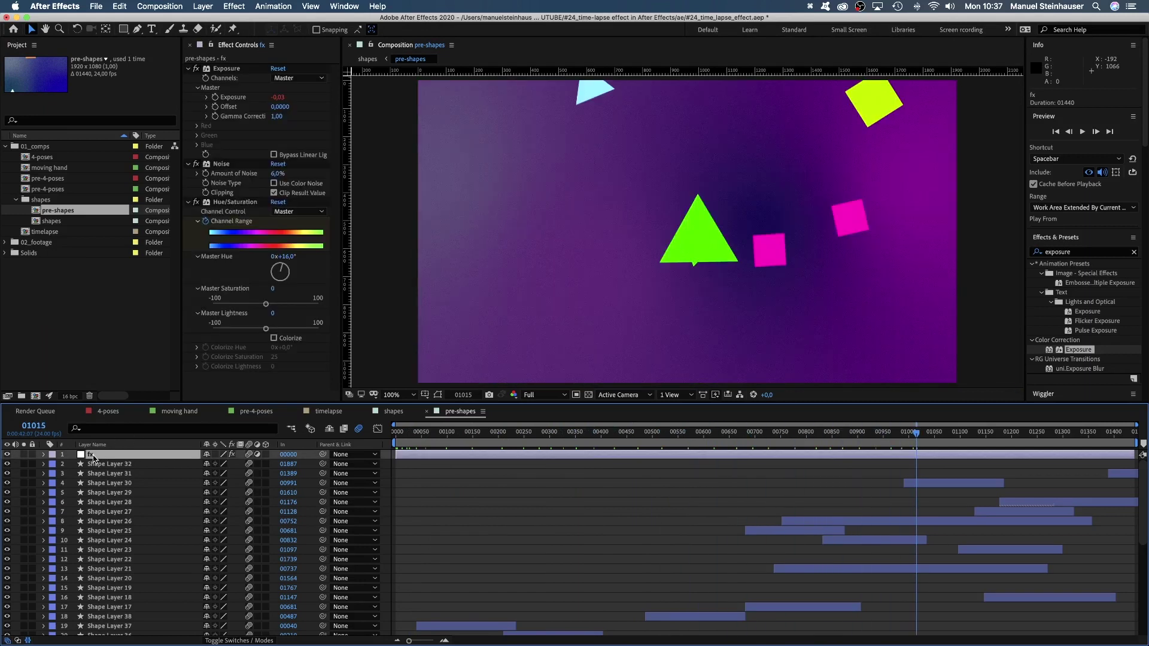
pyautogui.moveTo(953, 429); pyautogui.dragTo(1136, 431)
# Step: Reveal the fx layer's Hue/Saturation keyframes, compare colours across frames, then preview the shapes comp
pyautogui.press('u')
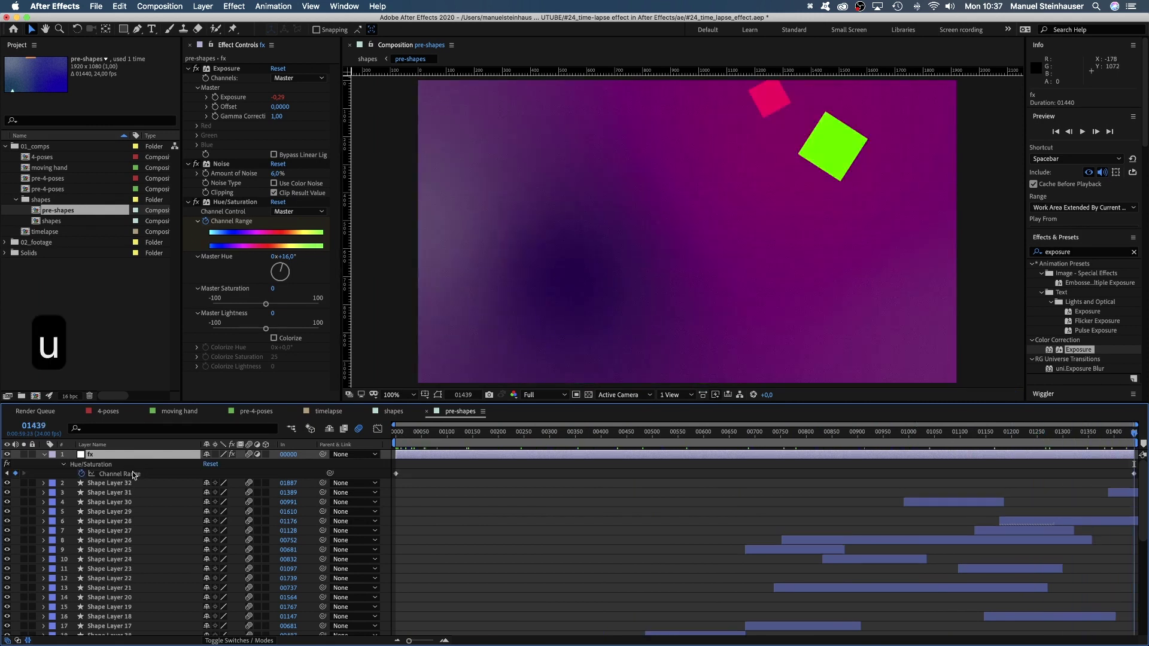
pyautogui.moveTo(409, 438); pyautogui.dragTo(1134, 432)
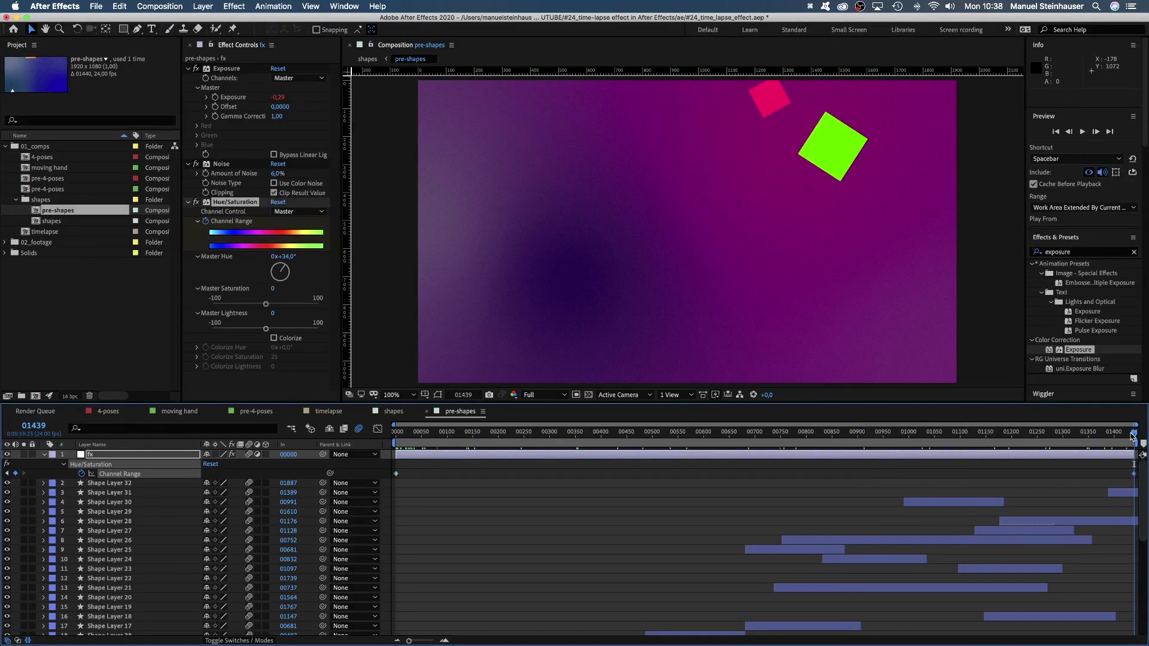
pyautogui.moveTo(1127, 437); pyautogui.dragTo(392, 488)
pyautogui.click(396, 411)
pyautogui.press('space')
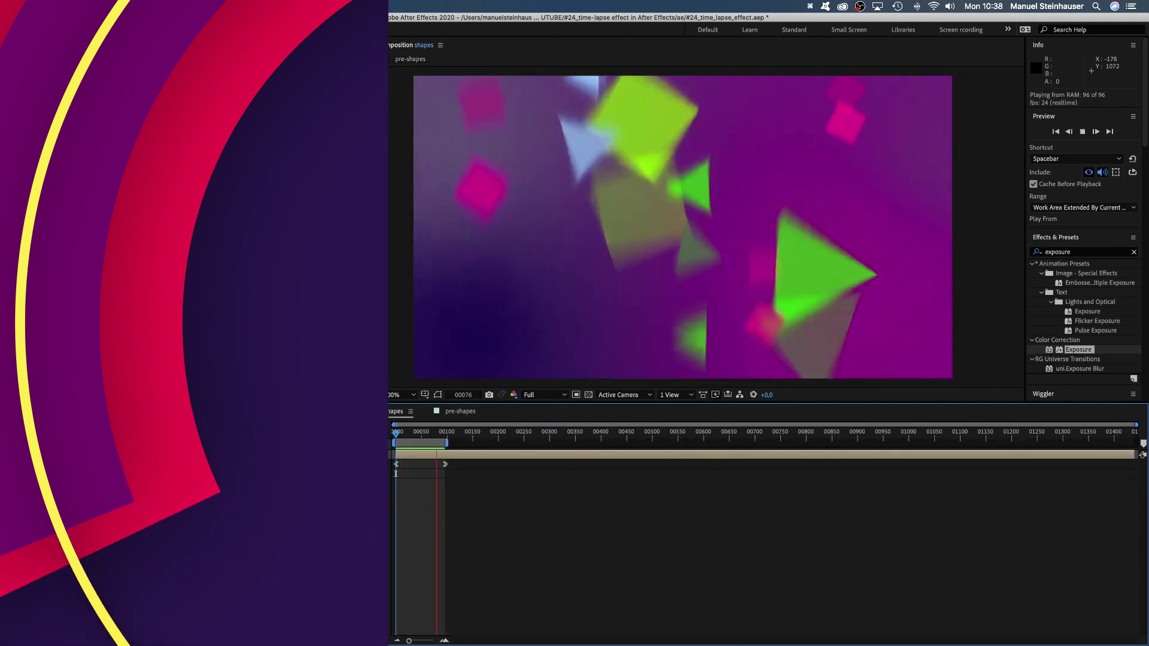
# Step: Stop the shapes comp preview
pyautogui.press('space')
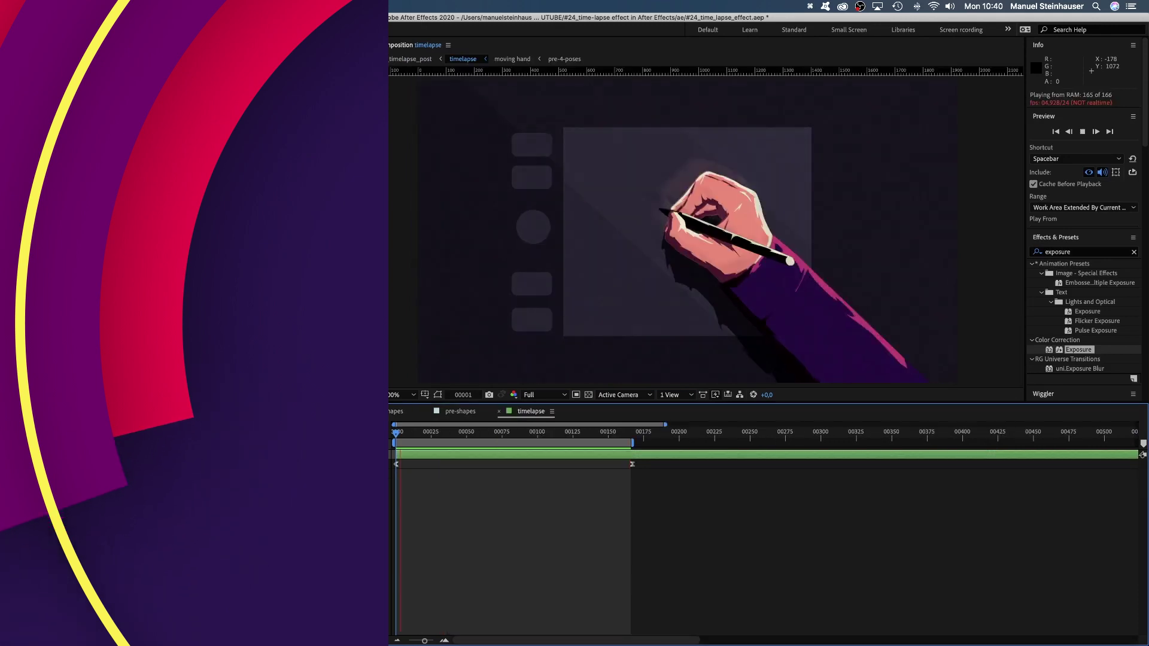